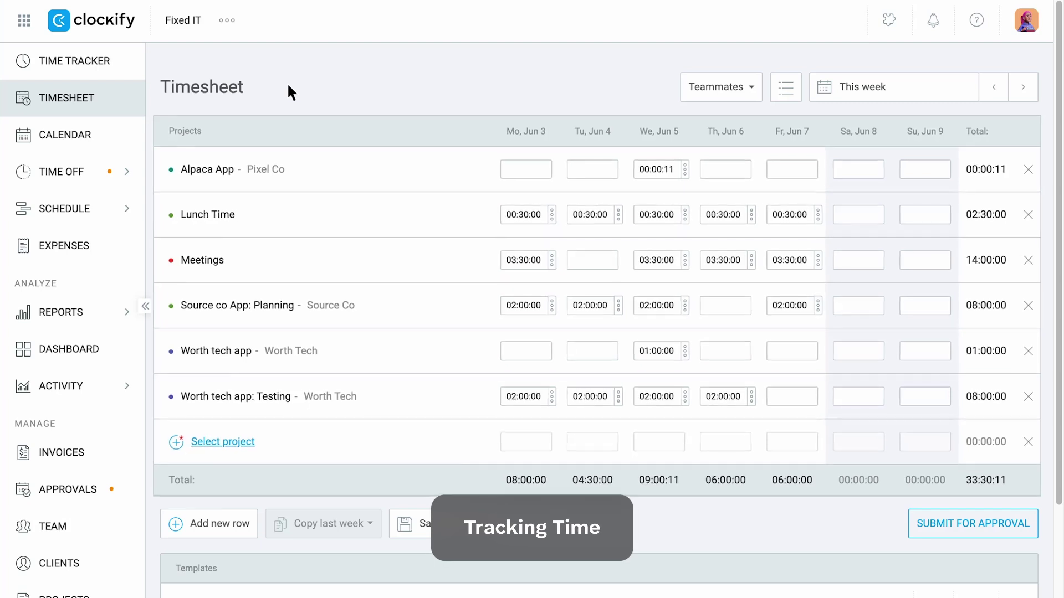
Step: Add the Design task under Business Operations as a new timesheet row
left_click(224, 437)
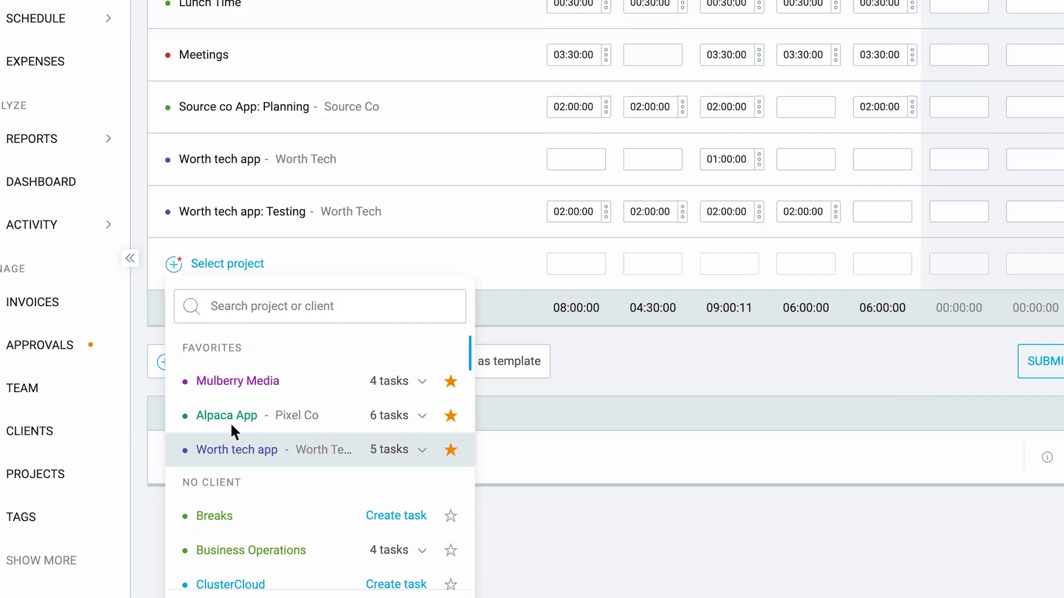
scroll(230, 421, "down", 3)
left_click(244, 433)
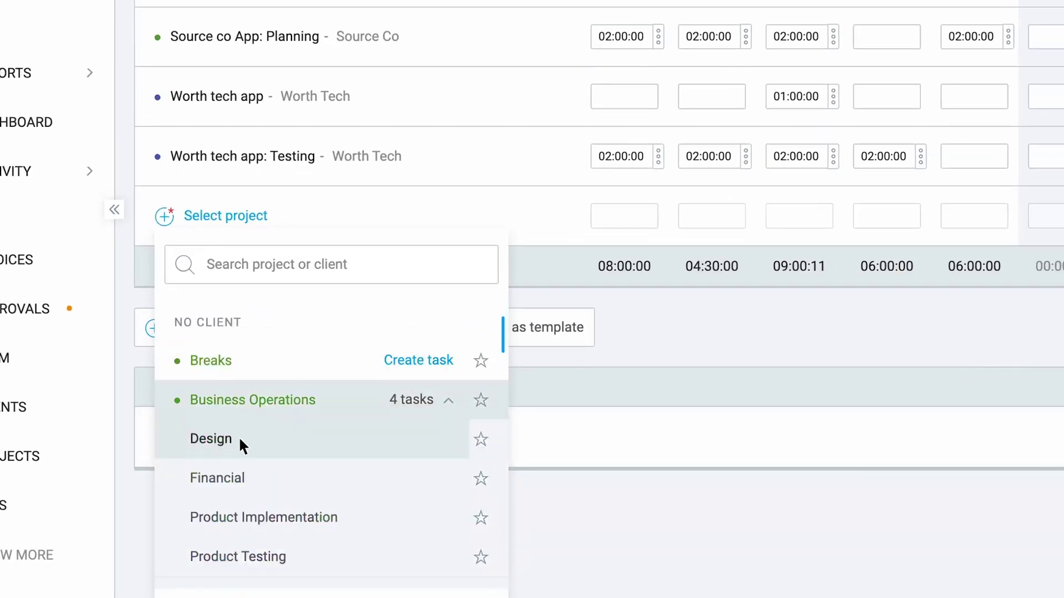
left_click(240, 438)
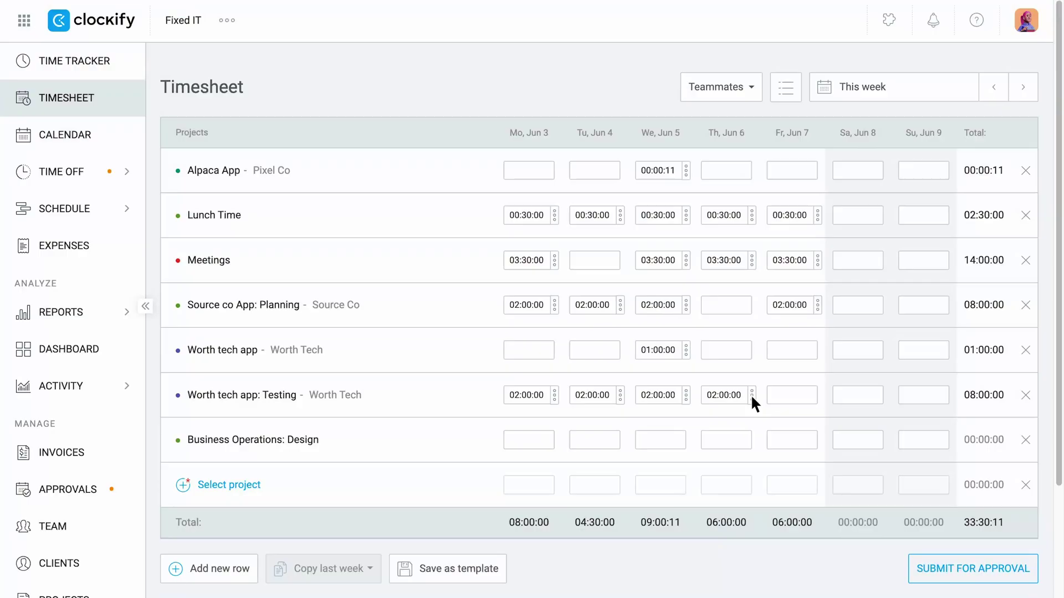
Step: Tag the Jun 5 Worth tech app: Testing entry with Extension and check its more-actions menu
left_click(752, 394)
left_click(597, 342)
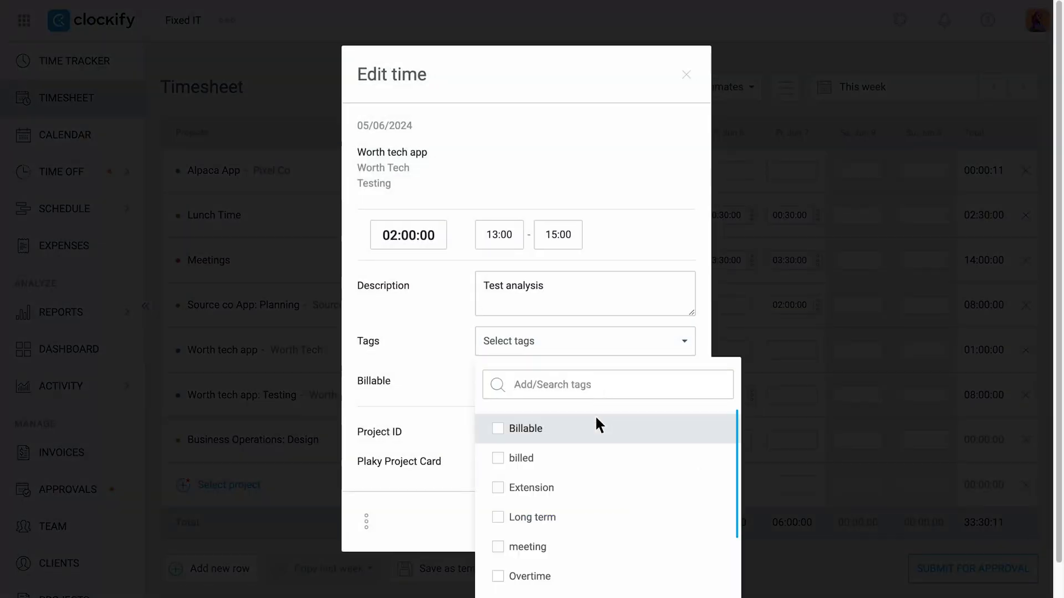
left_click(594, 487)
left_click(582, 340)
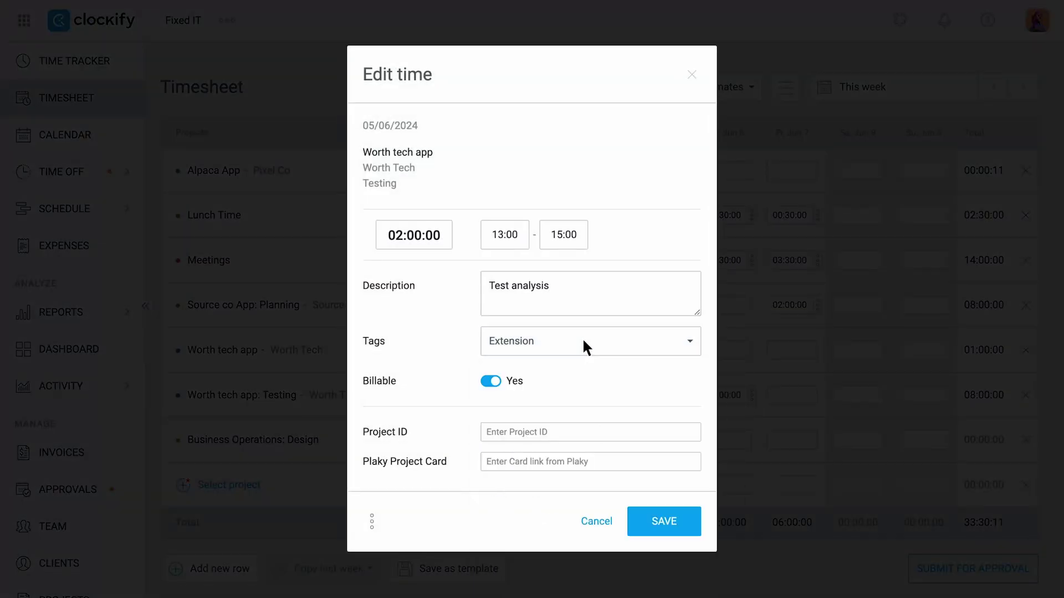
left_click(524, 433)
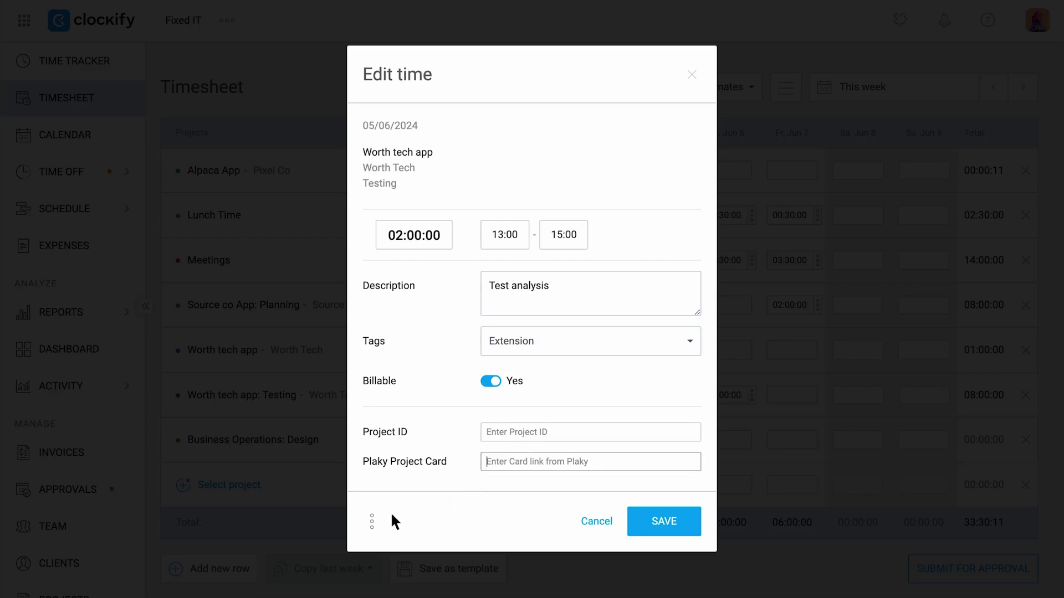
left_click(372, 522)
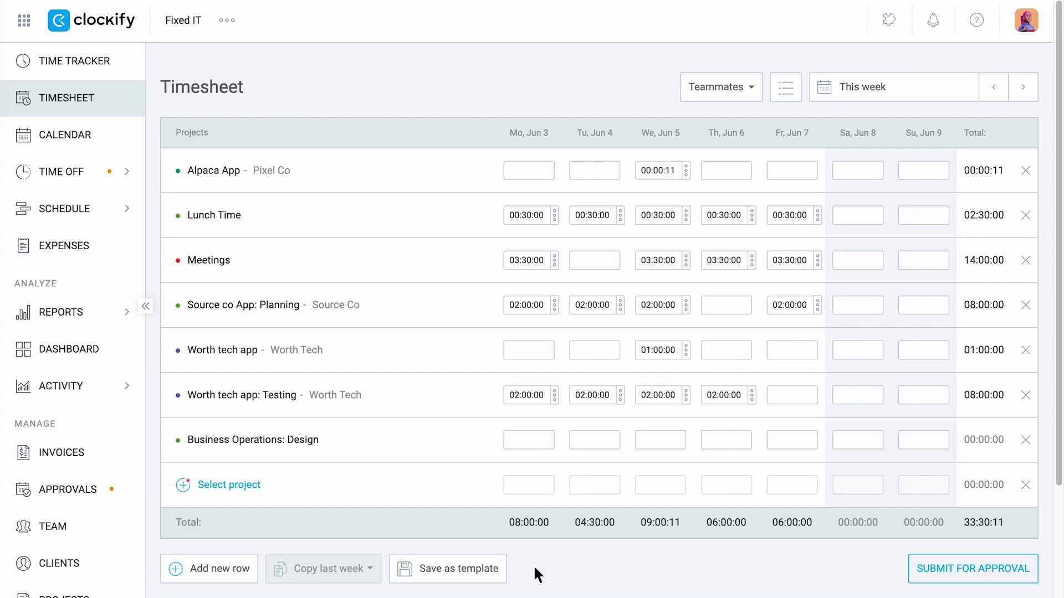
Step: Save this week as template 'WorkWeek2', including the tracked times
scroll(533, 564, "down", 3)
left_click(490, 435)
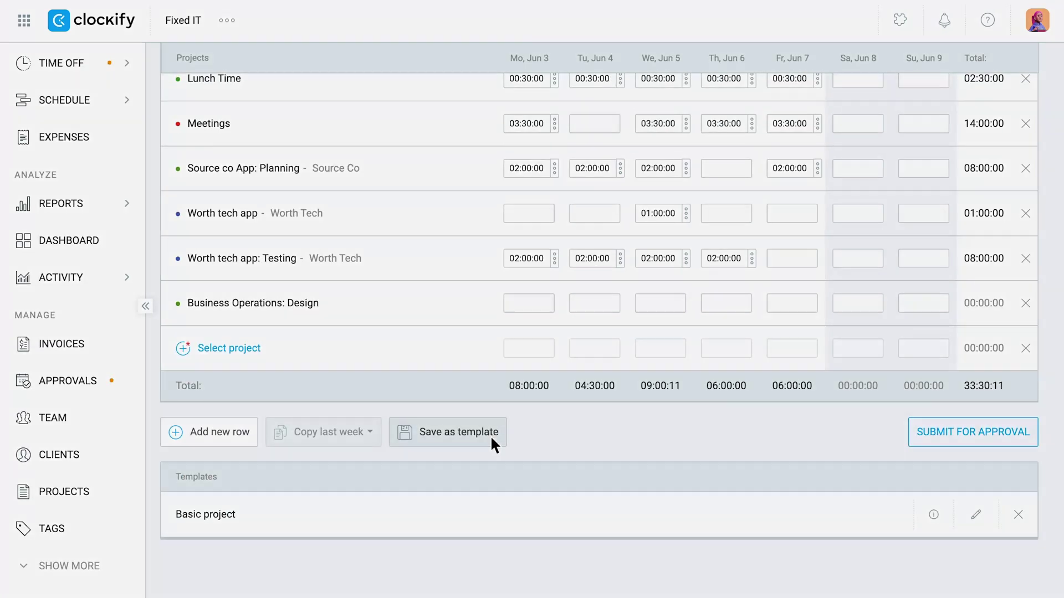
left_click(463, 278)
type("WorkWeek2")
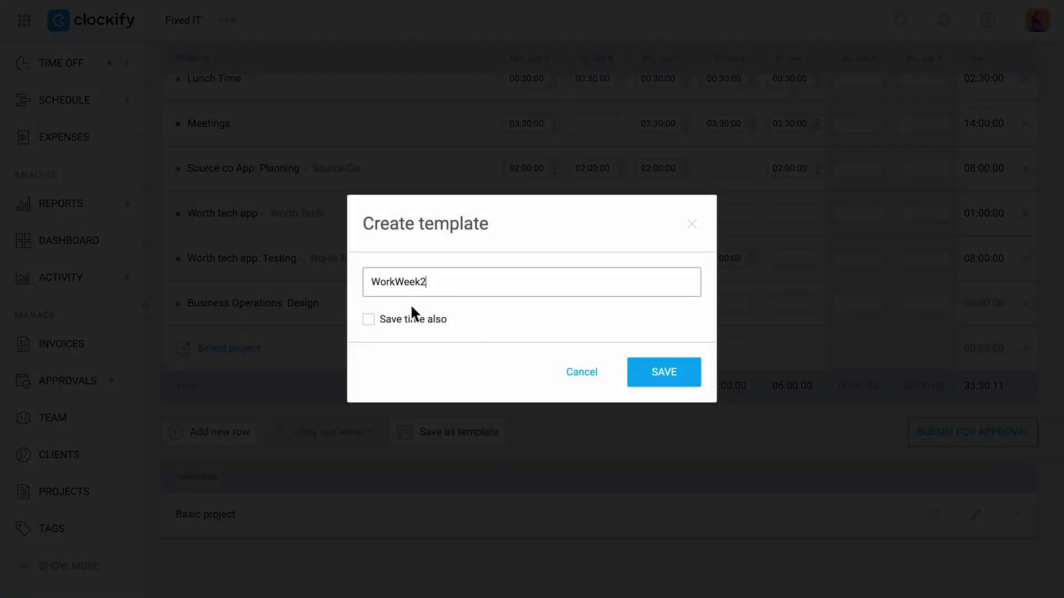
left_click(369, 319)
left_click(654, 374)
Step: Fill the Jun 10–16 week with last week's projects, copying activities only without times
scroll(880, 202, "up", 3)
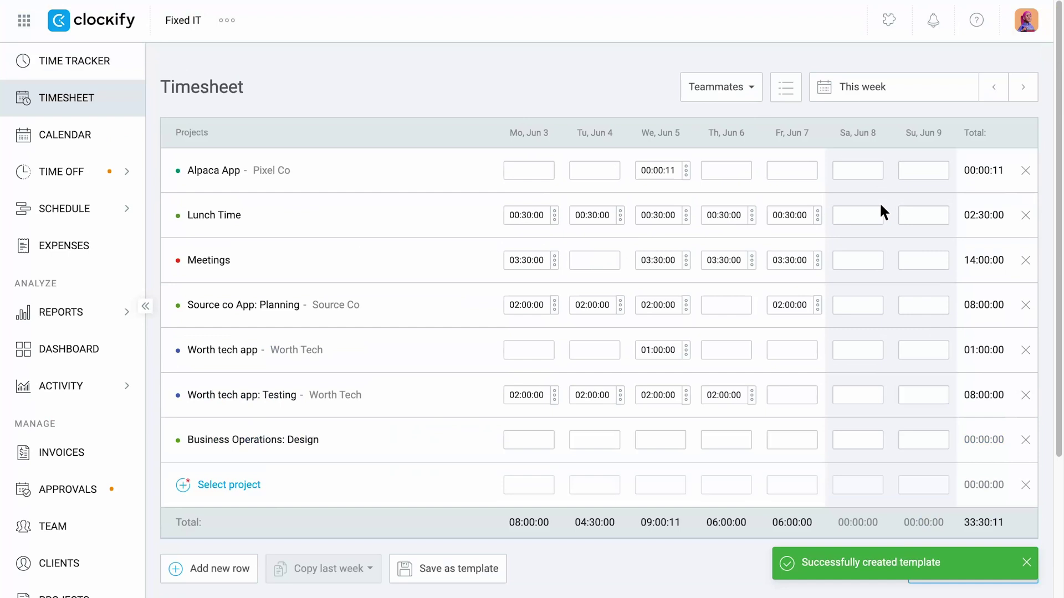
left_click(1021, 94)
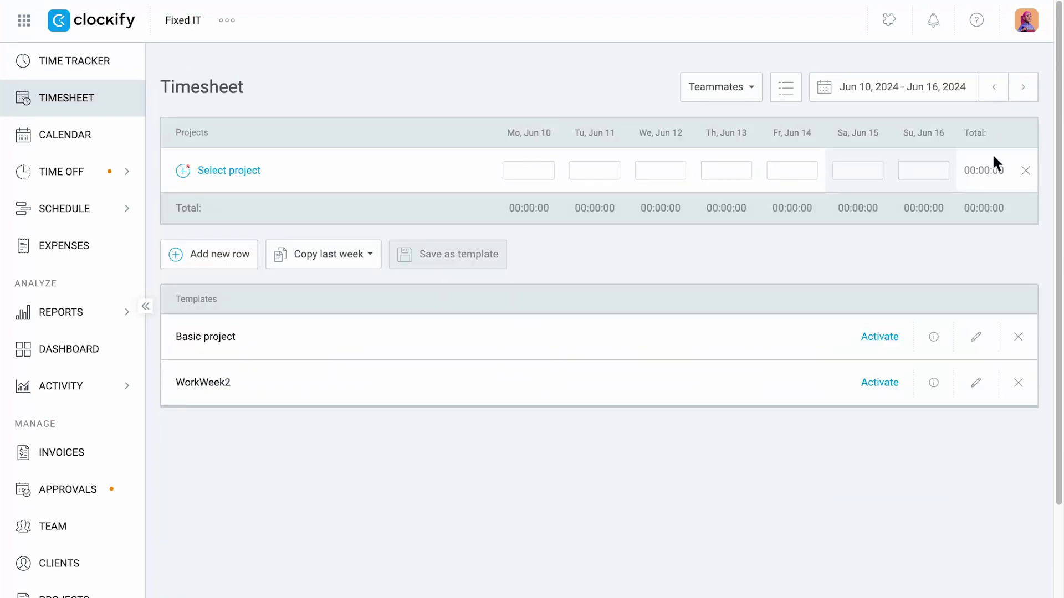
left_click(890, 383)
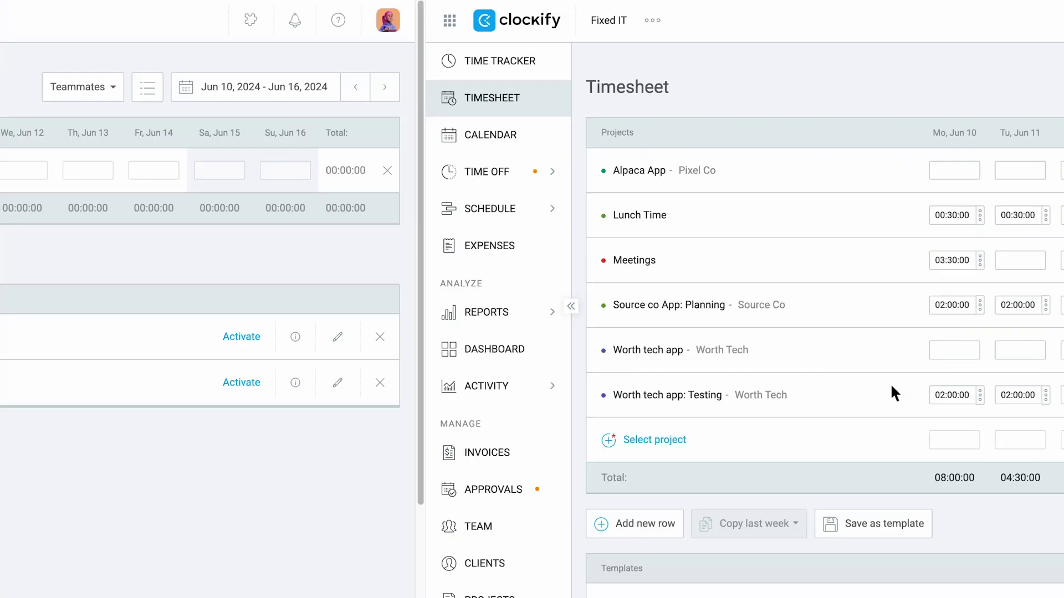
left_click(349, 260)
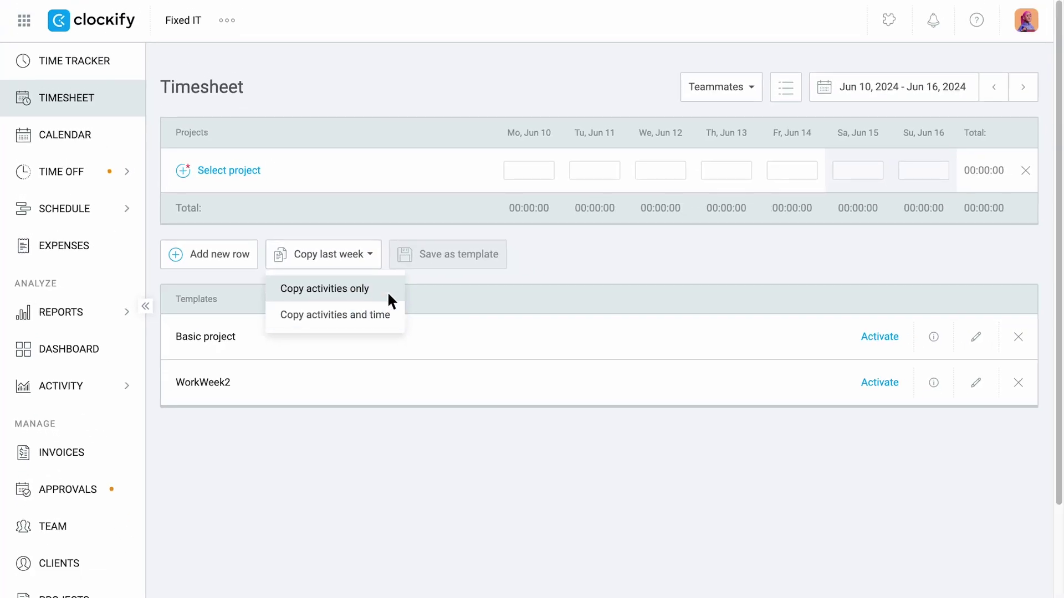
left_click(596, 304)
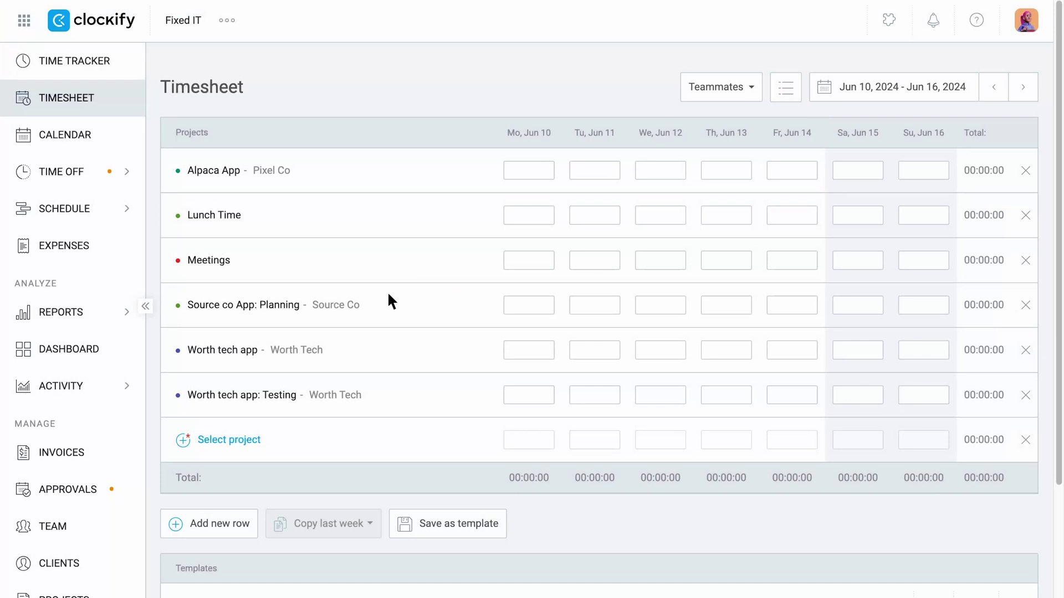
Step: Change a teammate's Wednesday Jun 5 Source co App: Development time to 04:00:00
left_click(737, 87)
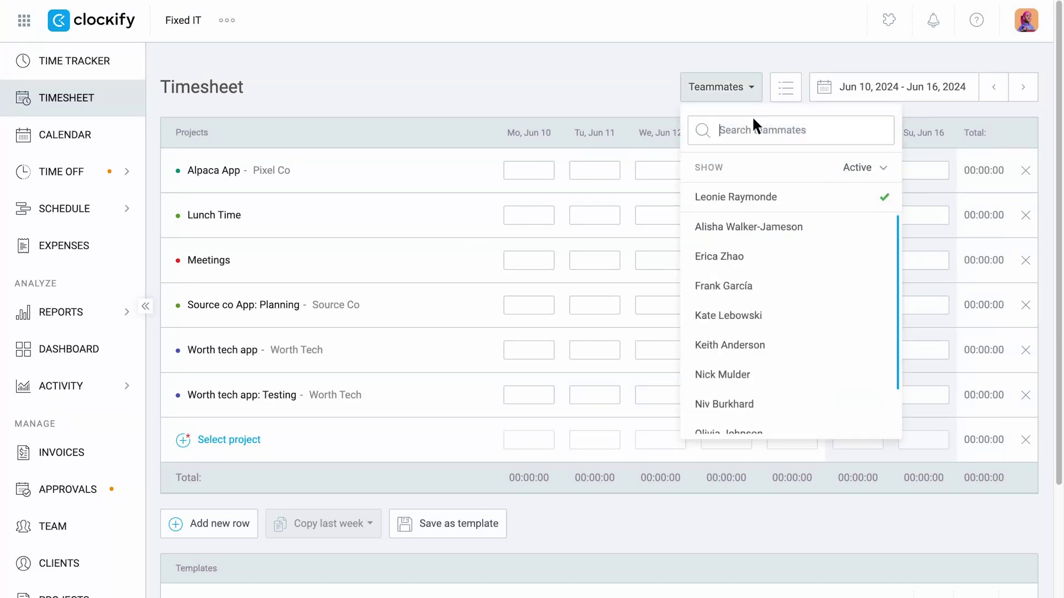
left_click(782, 344)
left_click(989, 93)
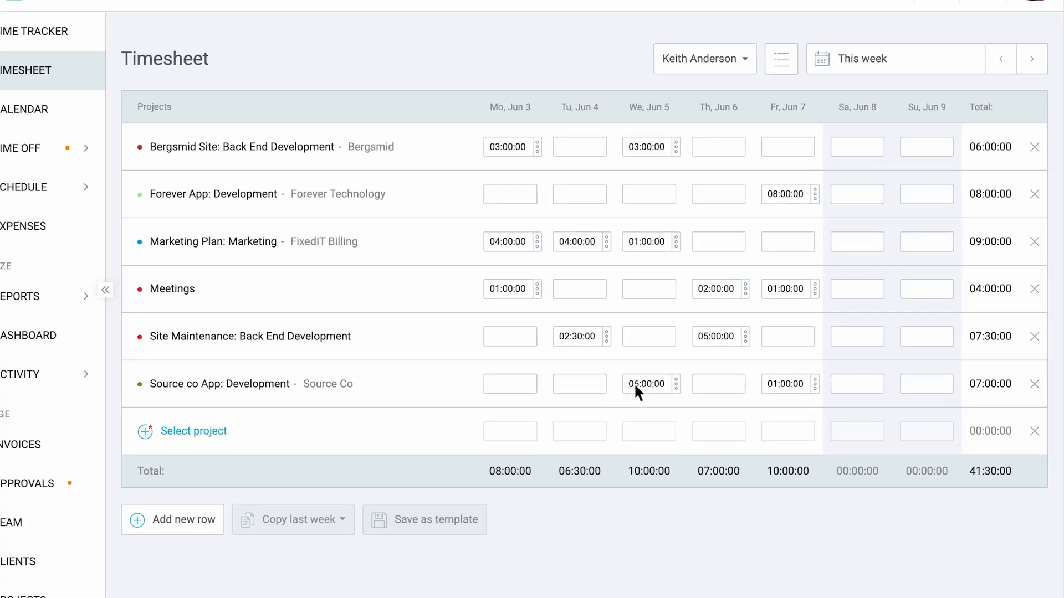
left_click(676, 397)
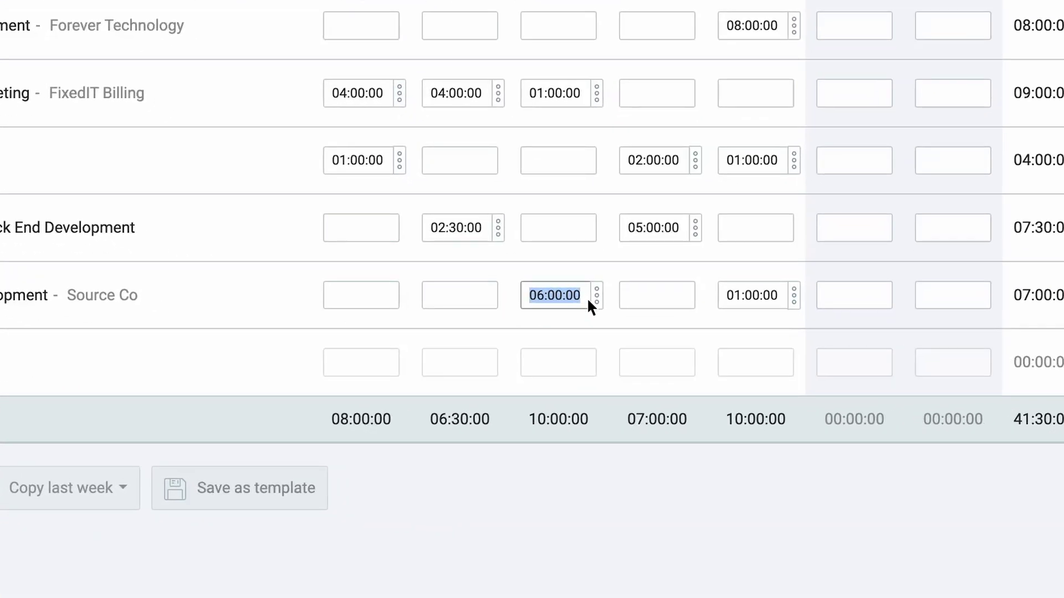
type("400")
key("Return")
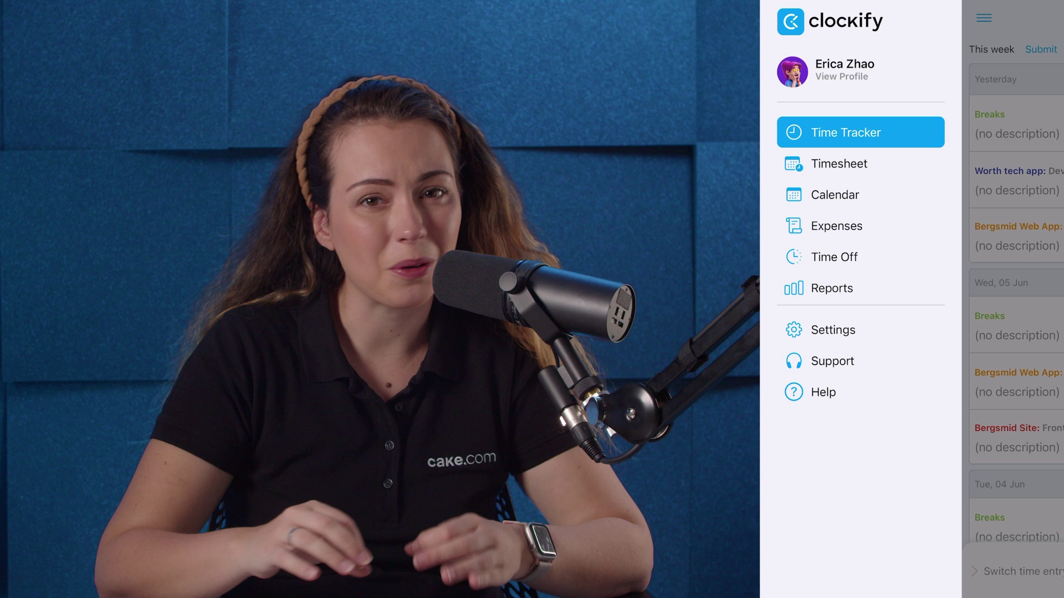
Step: On the mobile Timesheet, log 2:00:00 of Breaks on Friday
left_click(838, 164)
scroll(975, 166, "right", 5)
double_click(933, 126)
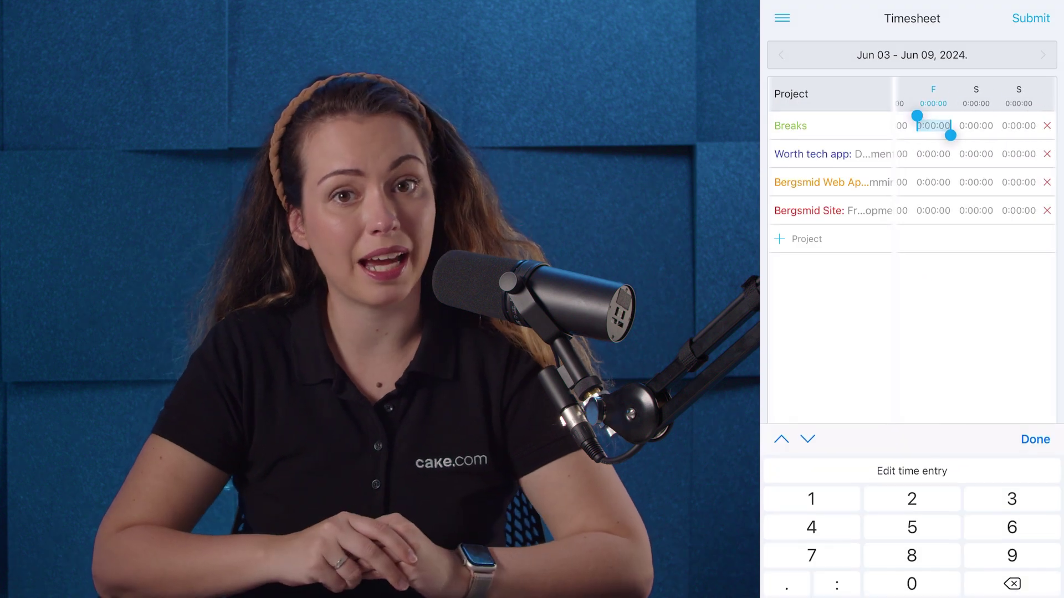
type("2:0")
left_click(1035, 440)
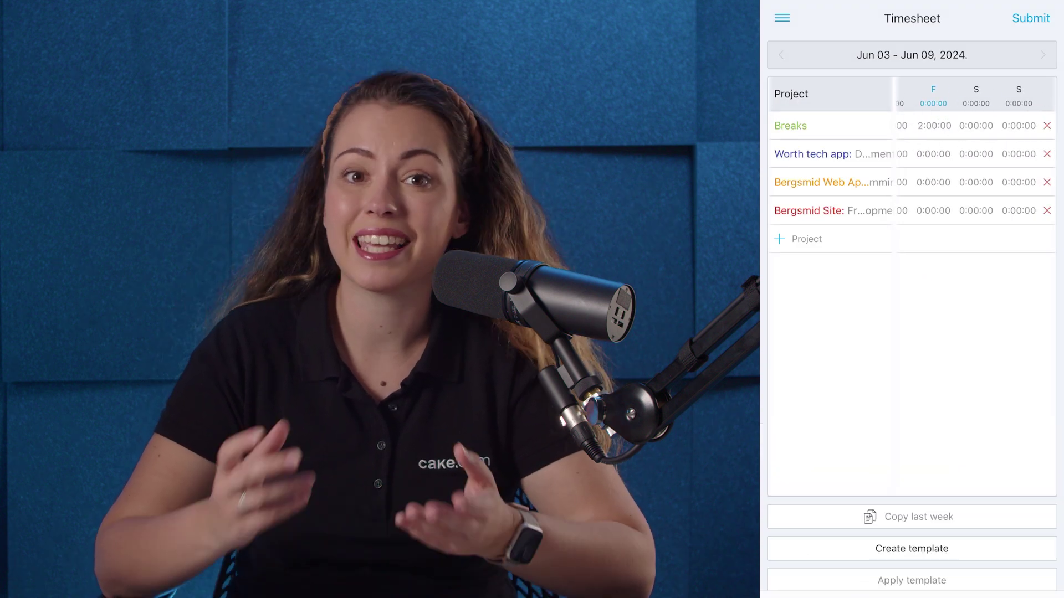
double_click(933, 212)
Step: Apply the new reminder to the Design group
type("2")
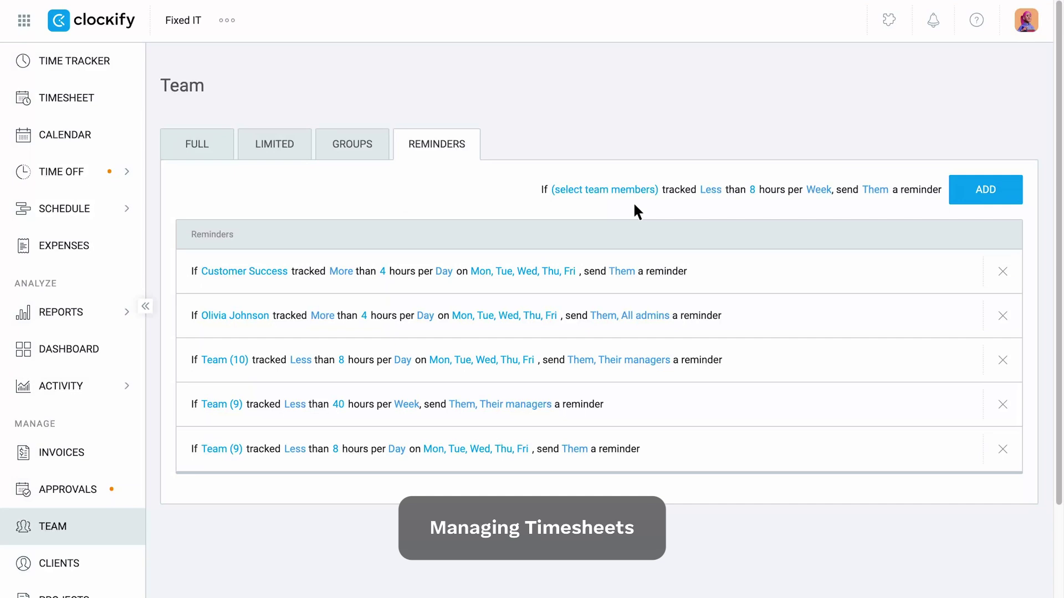
left_click(636, 189)
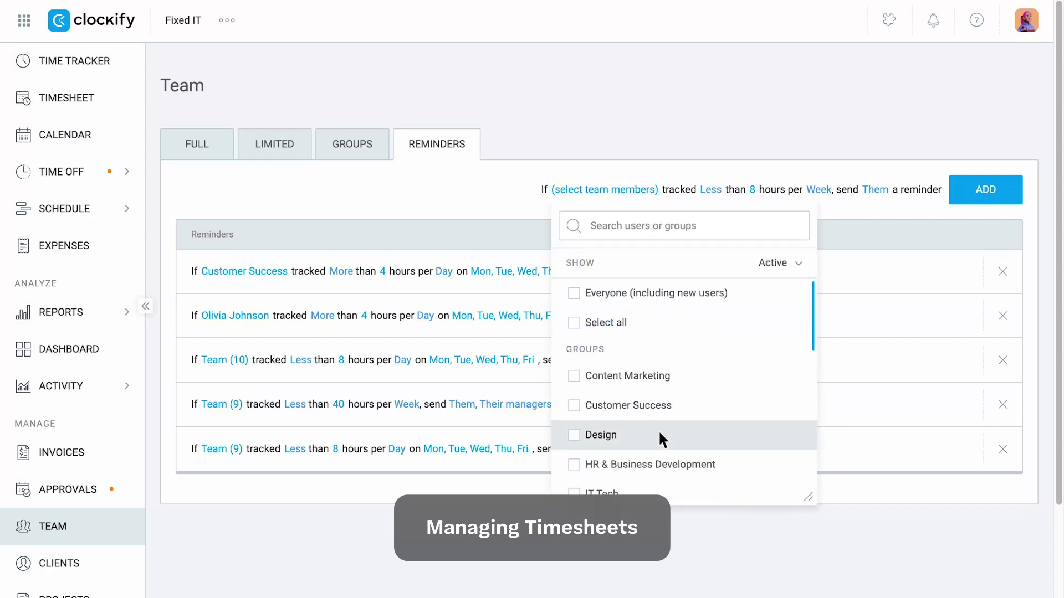
left_click(657, 434)
left_click(636, 190)
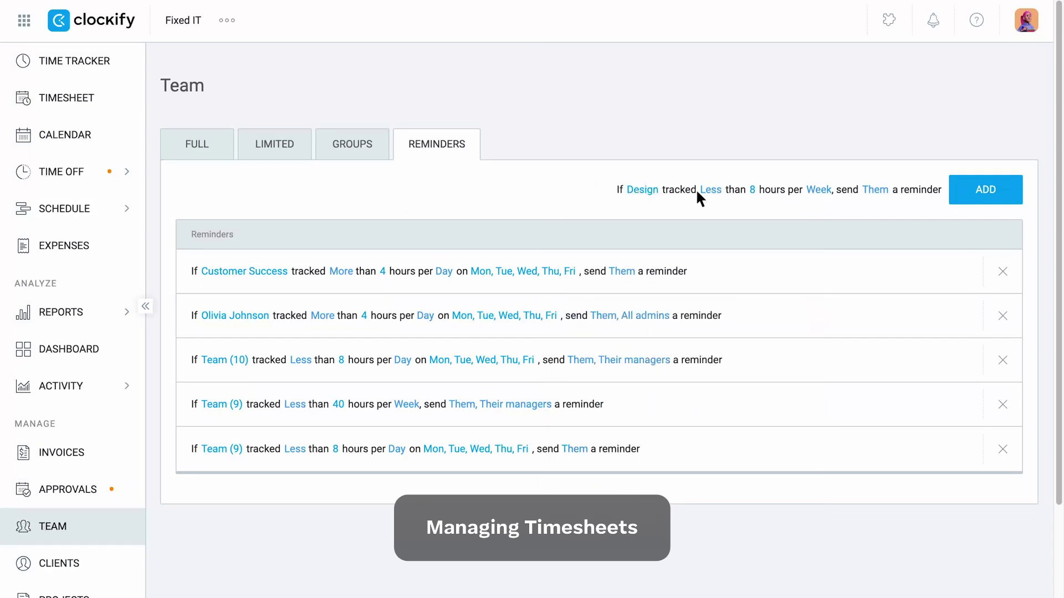
Step: Also notify all admins and keep Less as the comparison
left_click(876, 190)
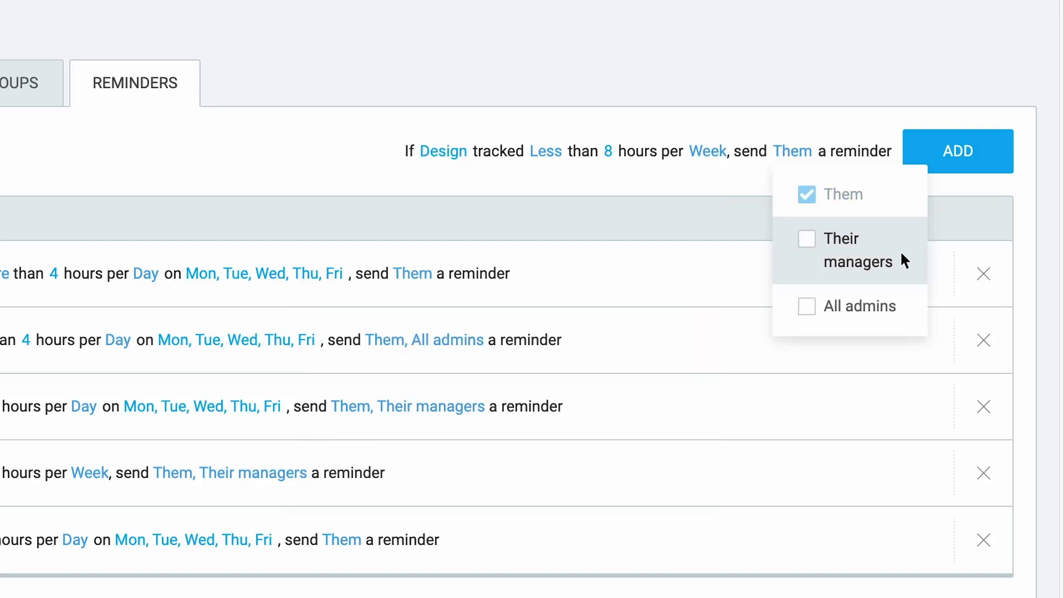
left_click(907, 306)
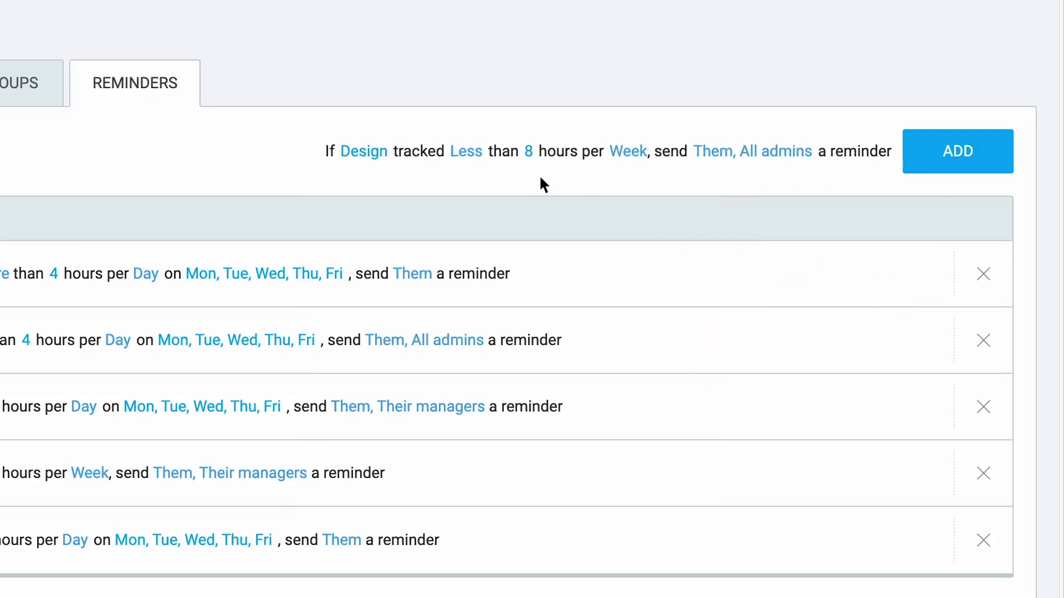
left_click(466, 151)
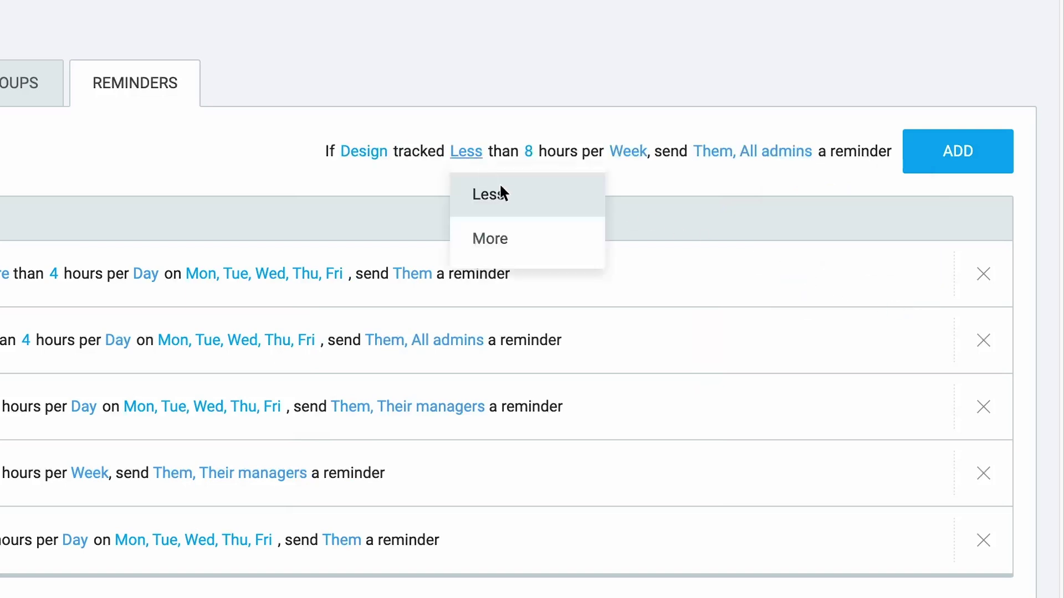
left_click(540, 195)
left_click(636, 155)
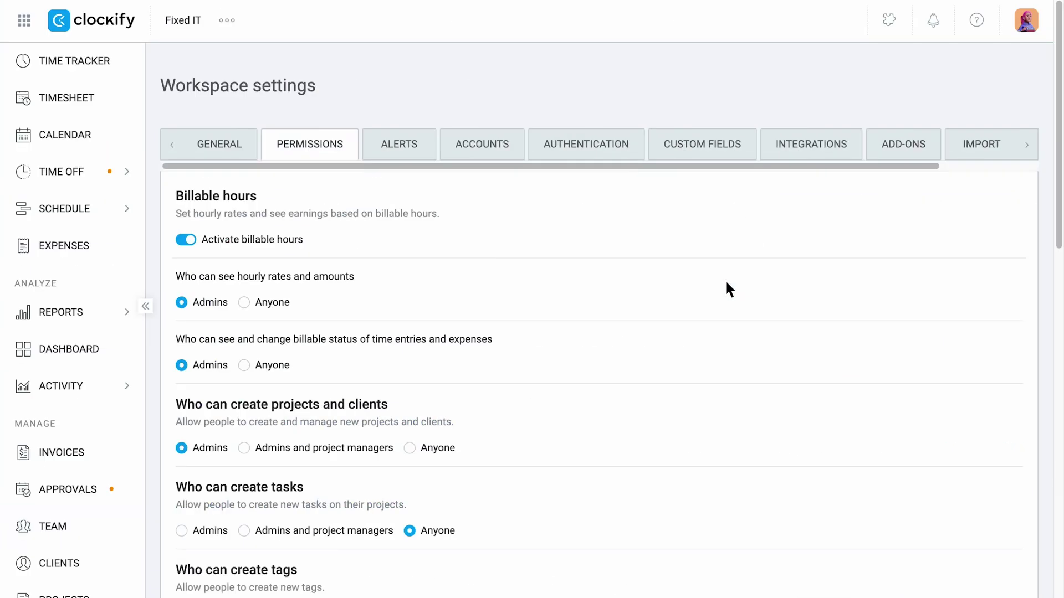
Step: Enable Lock time before with the lock date auto-updating Monthly
scroll(725, 283, "down", 15)
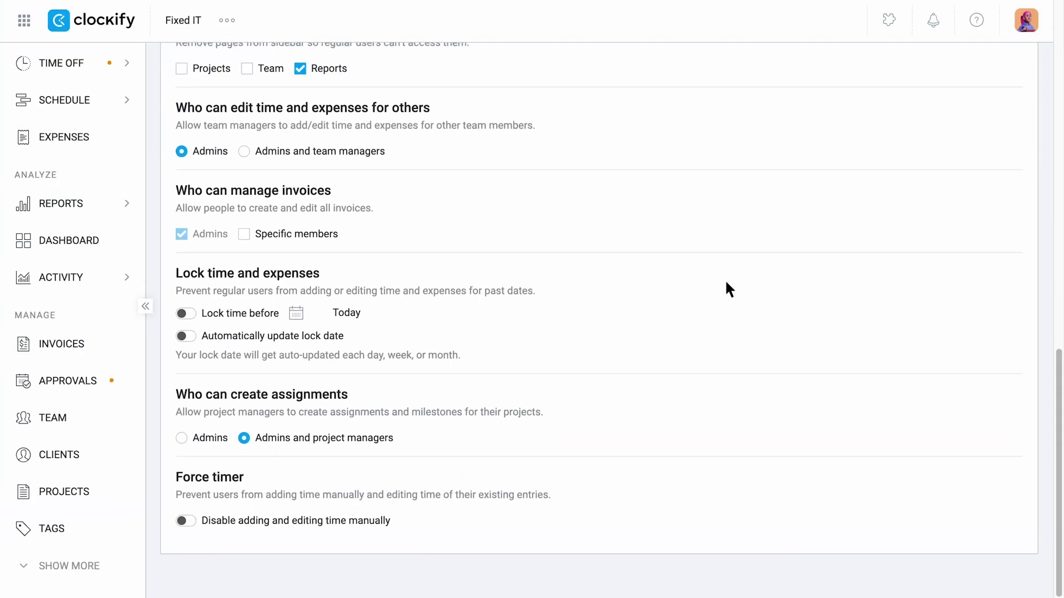
left_click(187, 335)
left_click(188, 314)
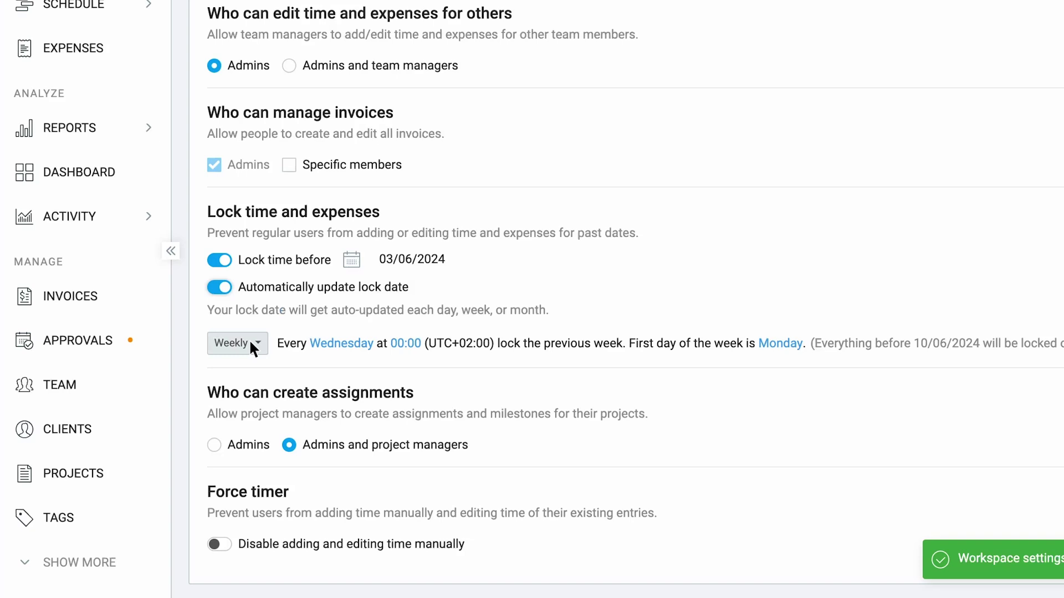
left_click(209, 380)
left_click(287, 416)
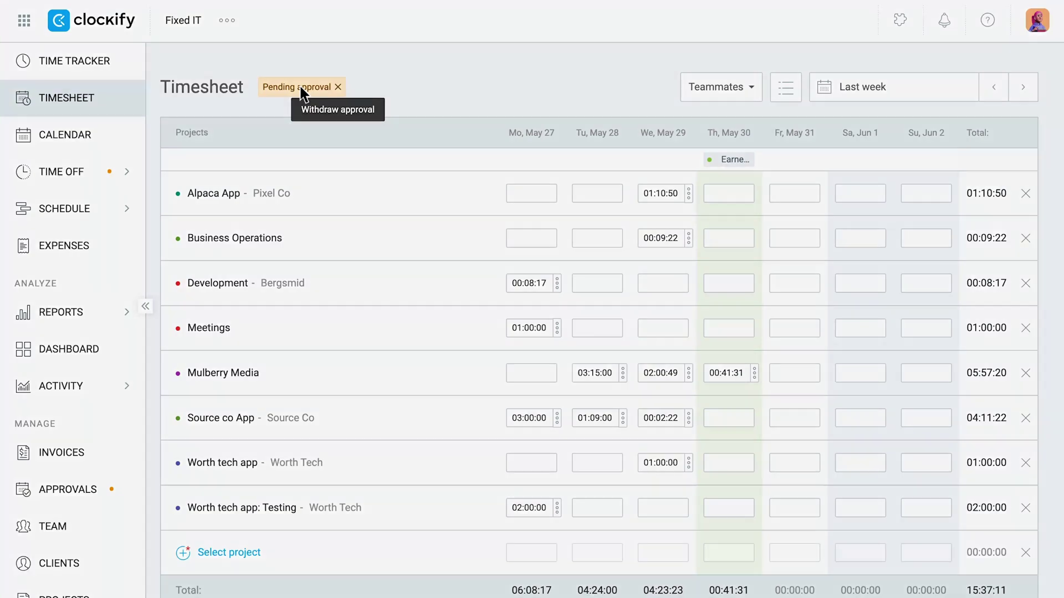
Step: Bring up the Withdraw submission dialog from the May 27–Jun 2 Pending approval badge
left_click(301, 88)
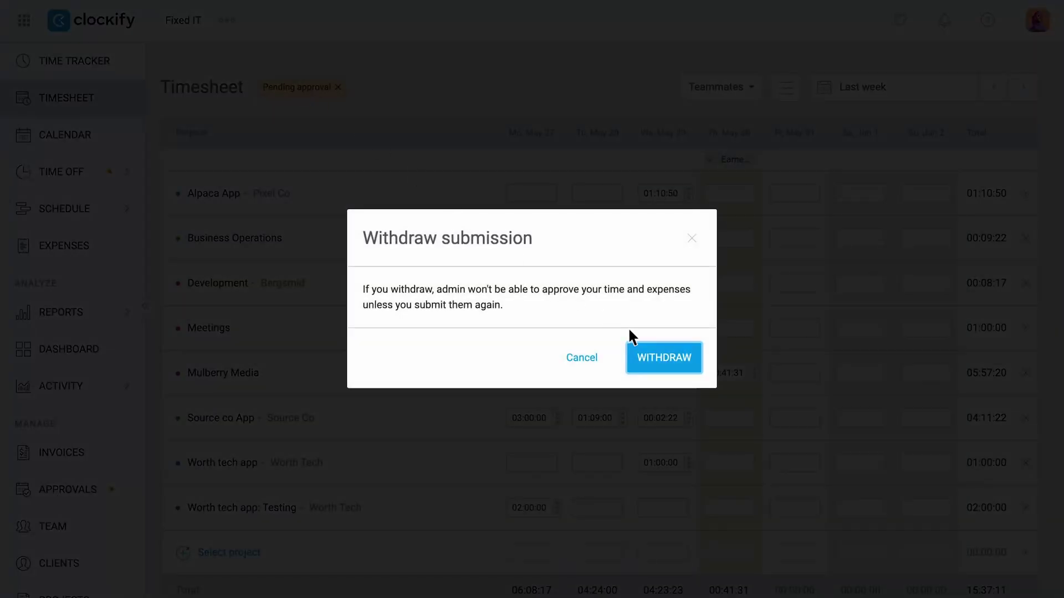
Step: Withdraw the timesheet, describe the May 29 Mulberry Media entry as 'Meetings with Clients', then resubmit
left_click(674, 364)
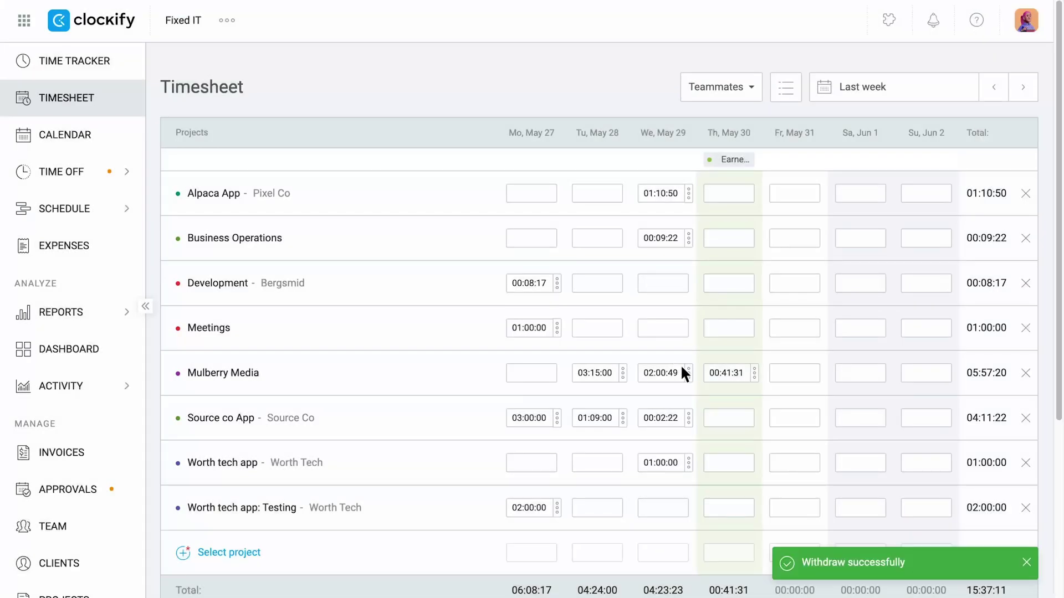
left_click(689, 369)
type("Meetings wi")
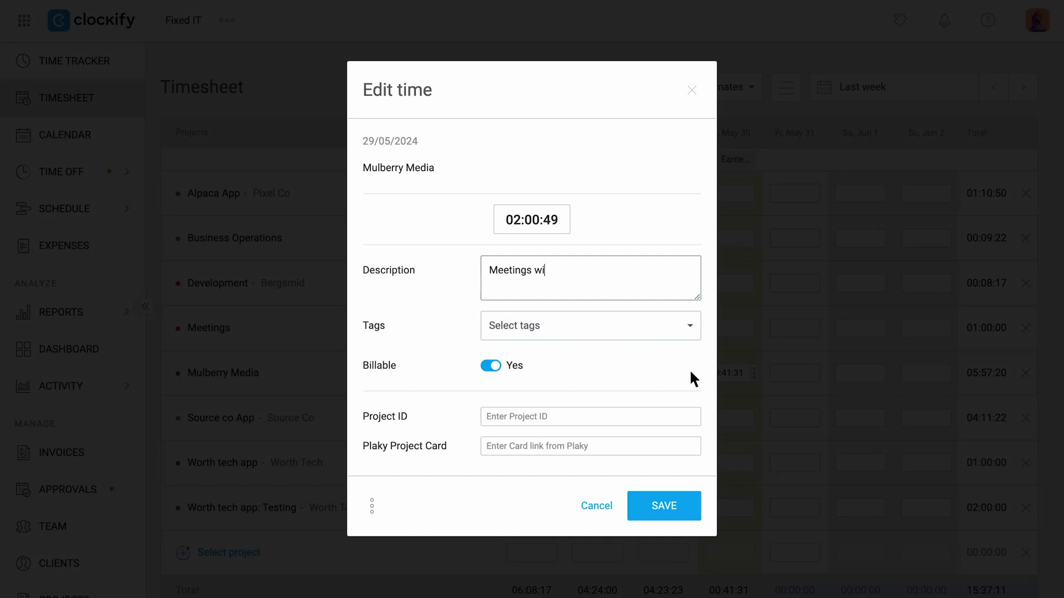
type("th Clients")
left_click(683, 507)
scroll(684, 510, "down", 5)
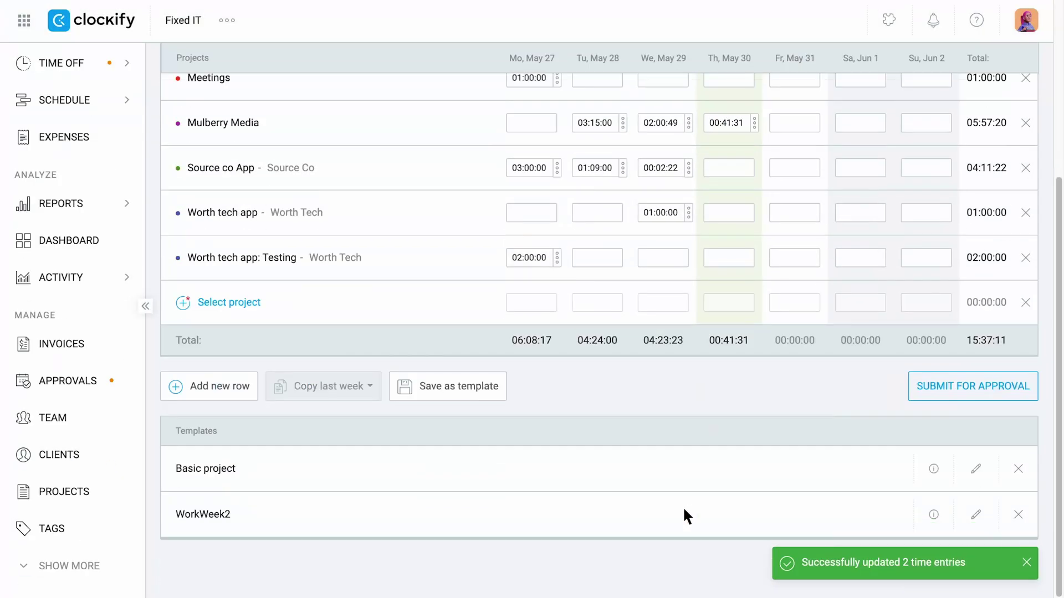
left_click(960, 388)
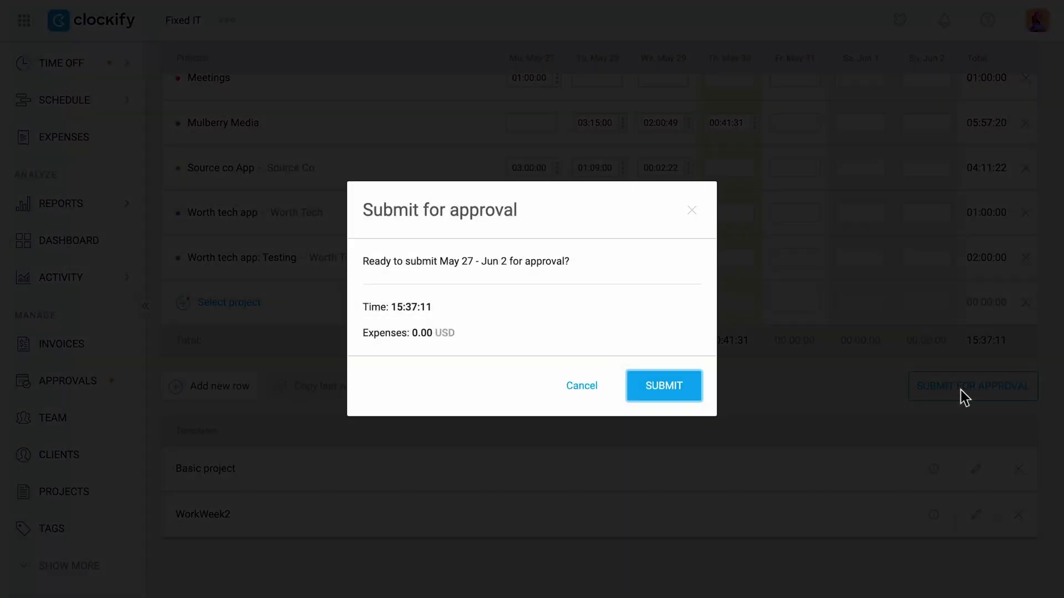
Step: Submit the May 27 – Jun 2 timesheet and open it in Approvals
left_click(667, 392)
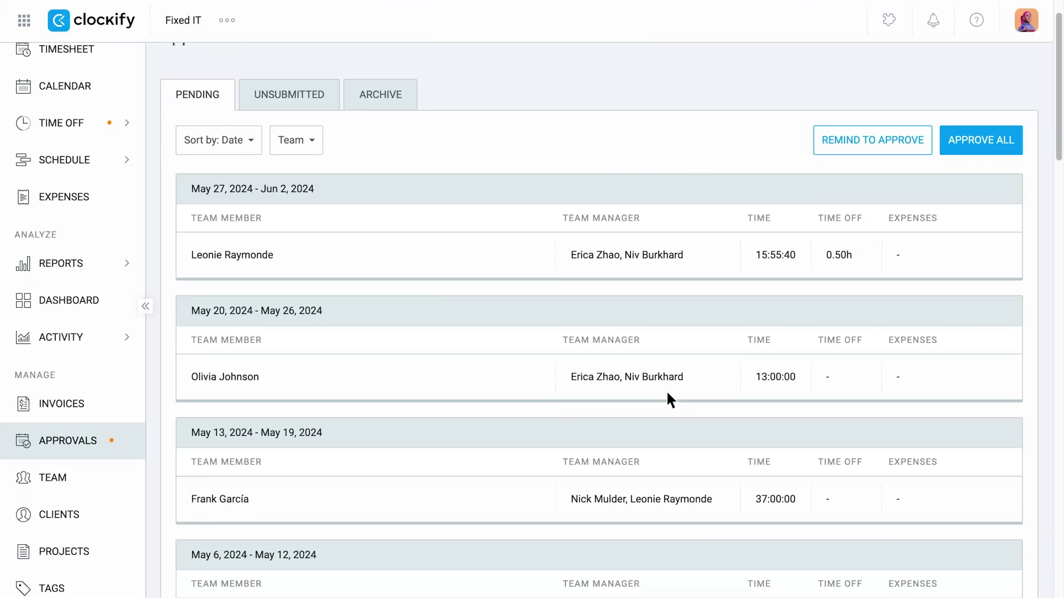
scroll(666, 390, "down", 4)
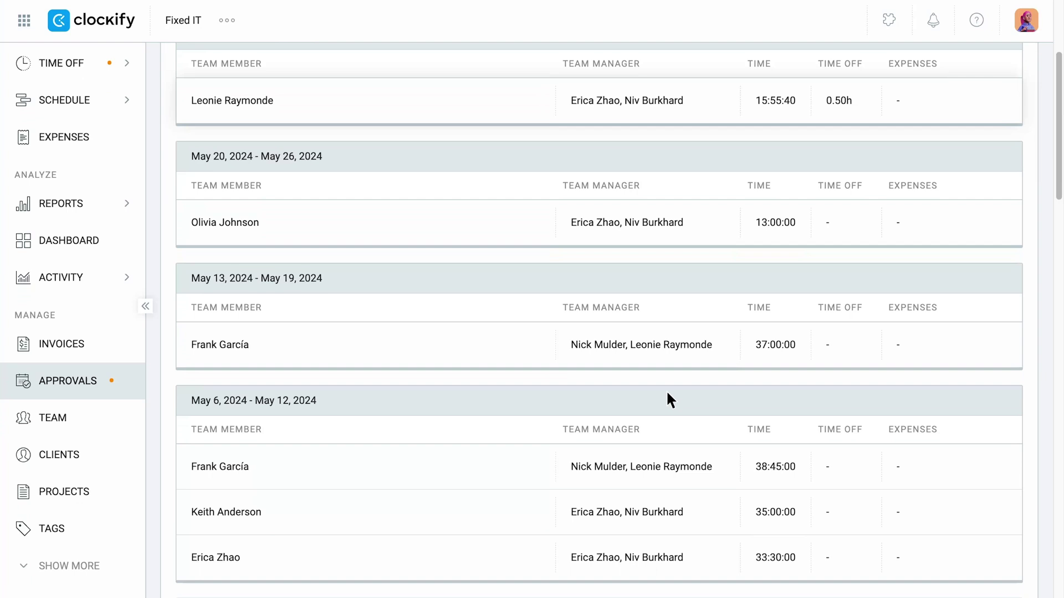
scroll(666, 391, "up", 3)
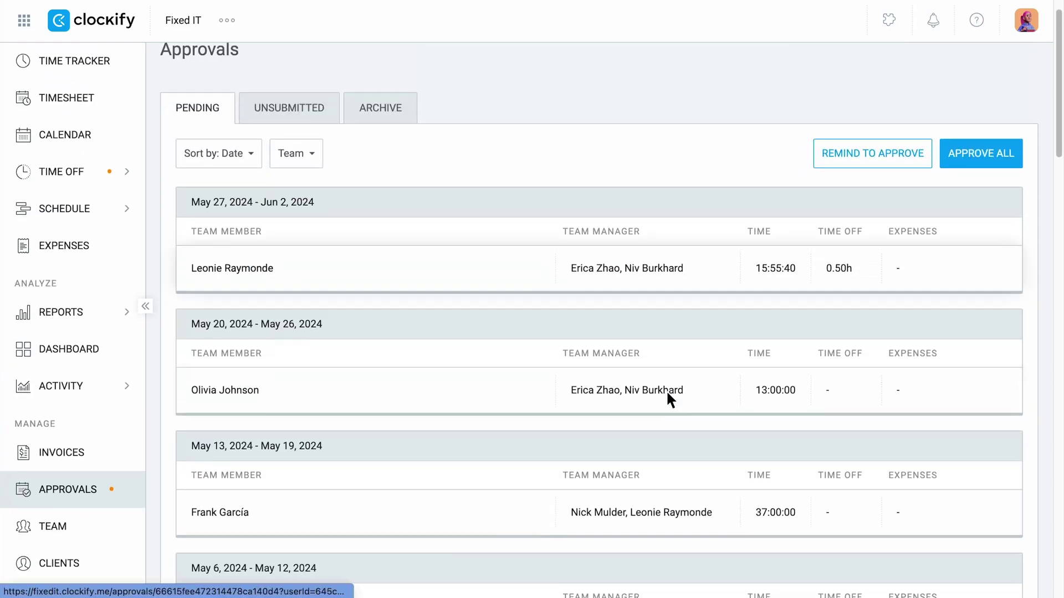
left_click(987, 153)
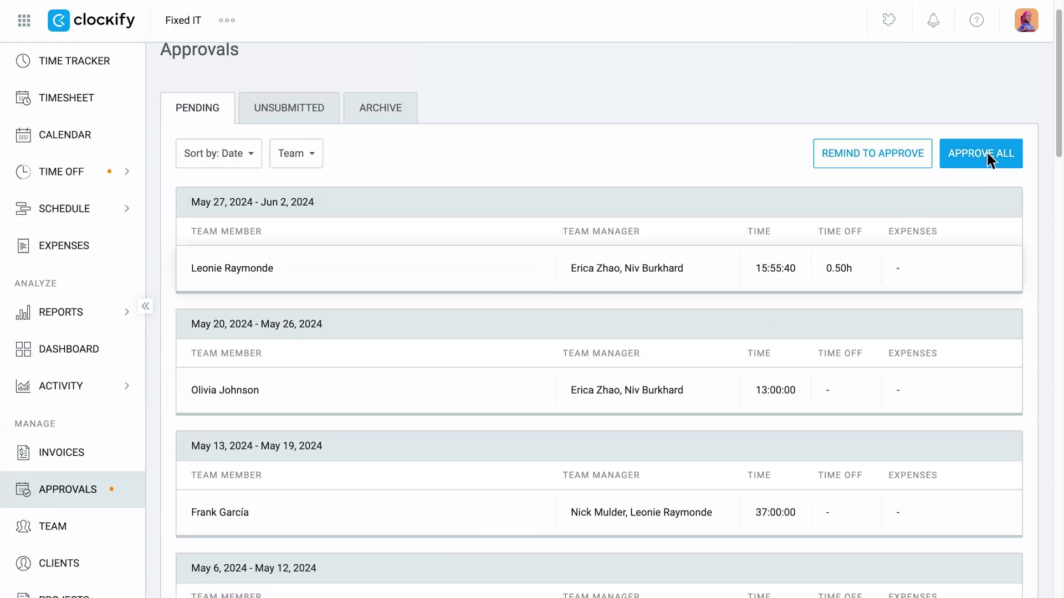
Step: Reject the timesheet with the note 'Add Bergsmid Time' and bring up Remind to Approve
scroll(986, 158, "down", 8)
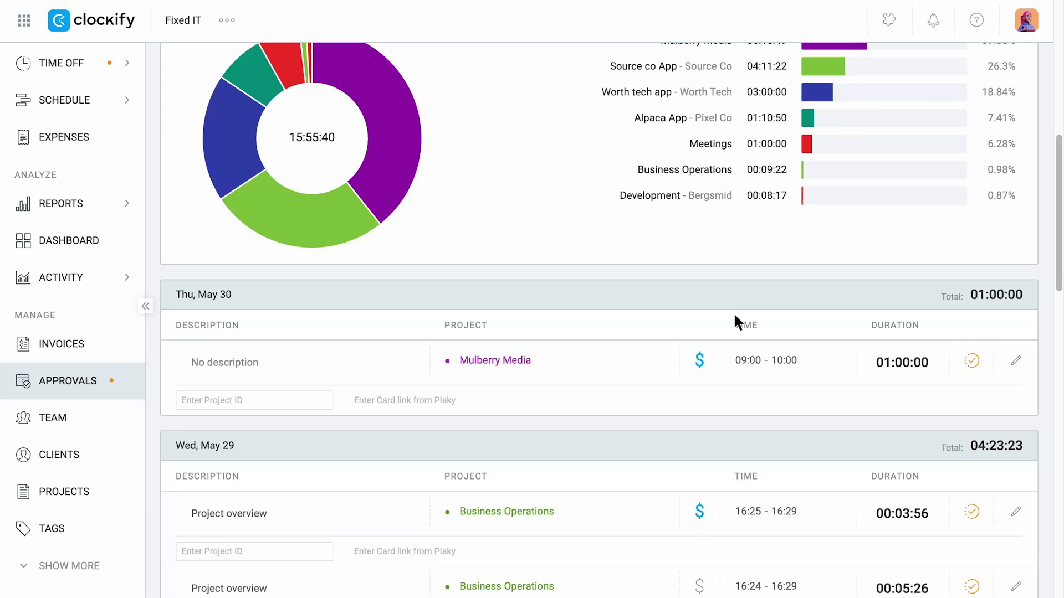
scroll(652, 365, "up", 8)
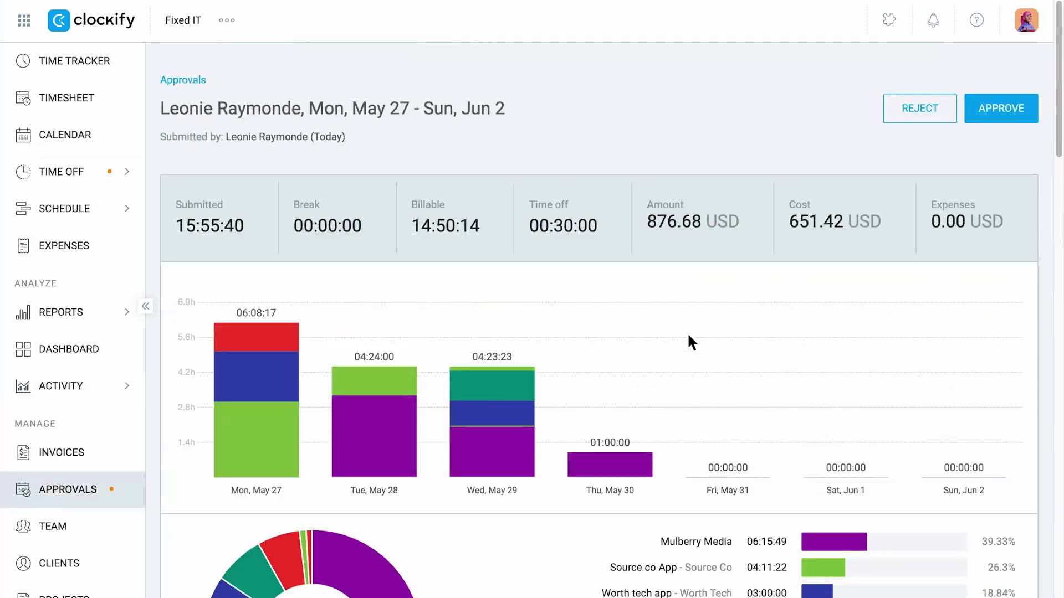
left_click(937, 108)
type("Add Berg")
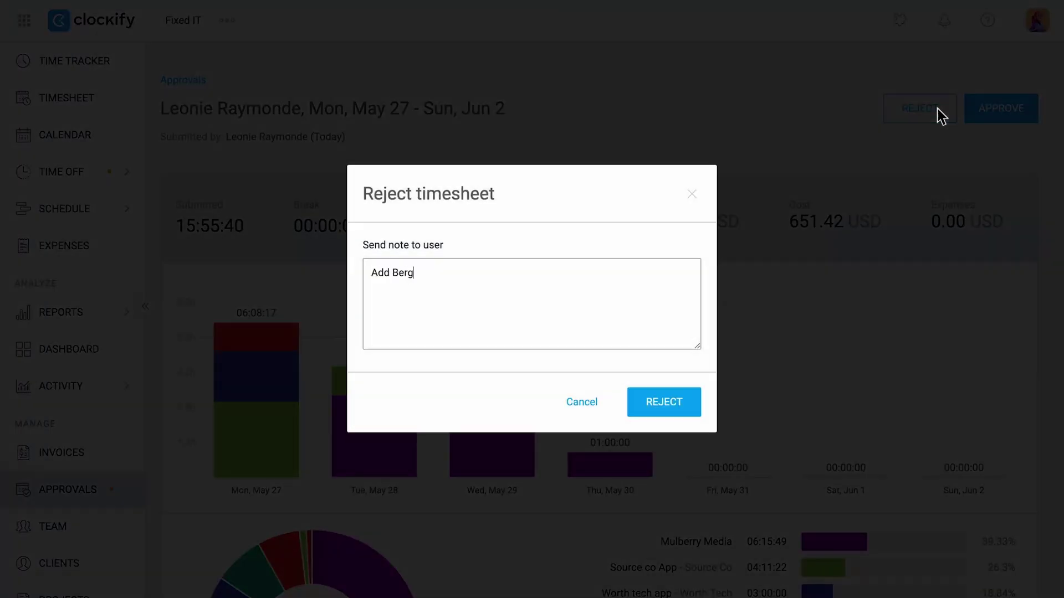
type("smid Time")
left_click(686, 410)
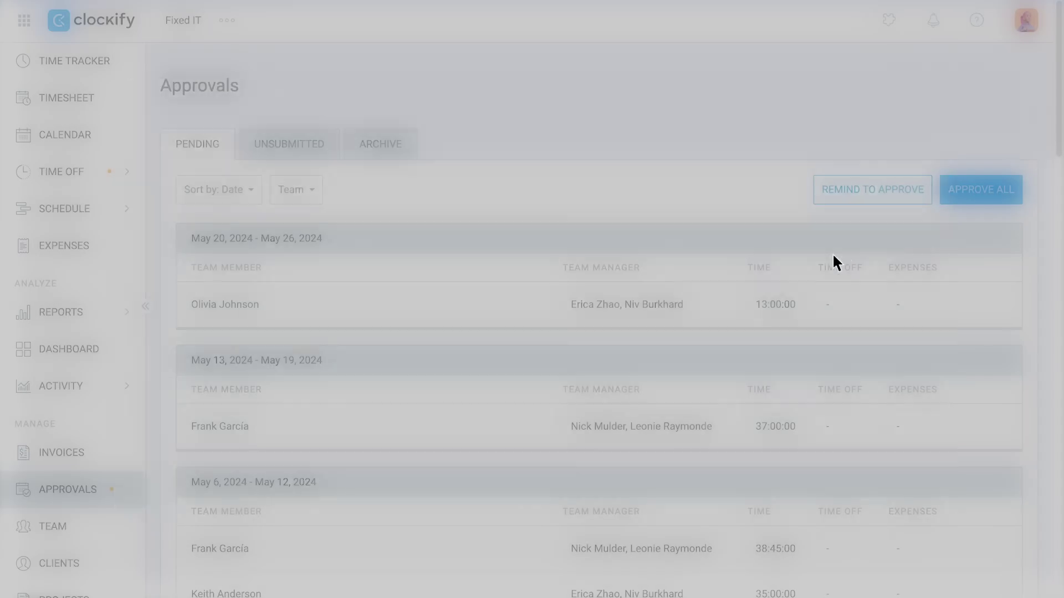
left_click(884, 191)
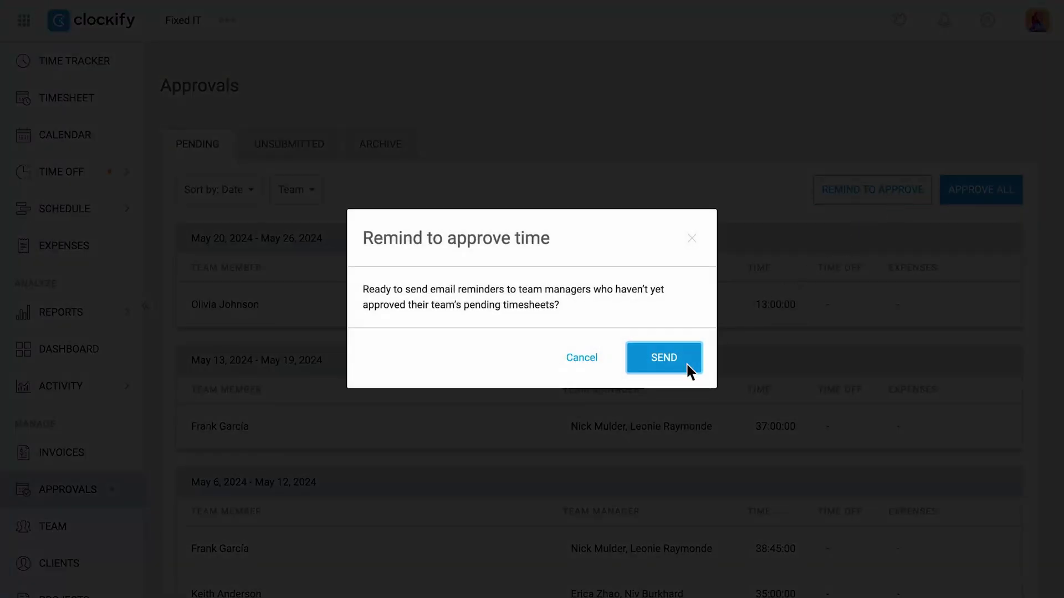
Step: Send approval reminders, then submission reminders for the unsubmitted Jun 3–9 time
left_click(687, 362)
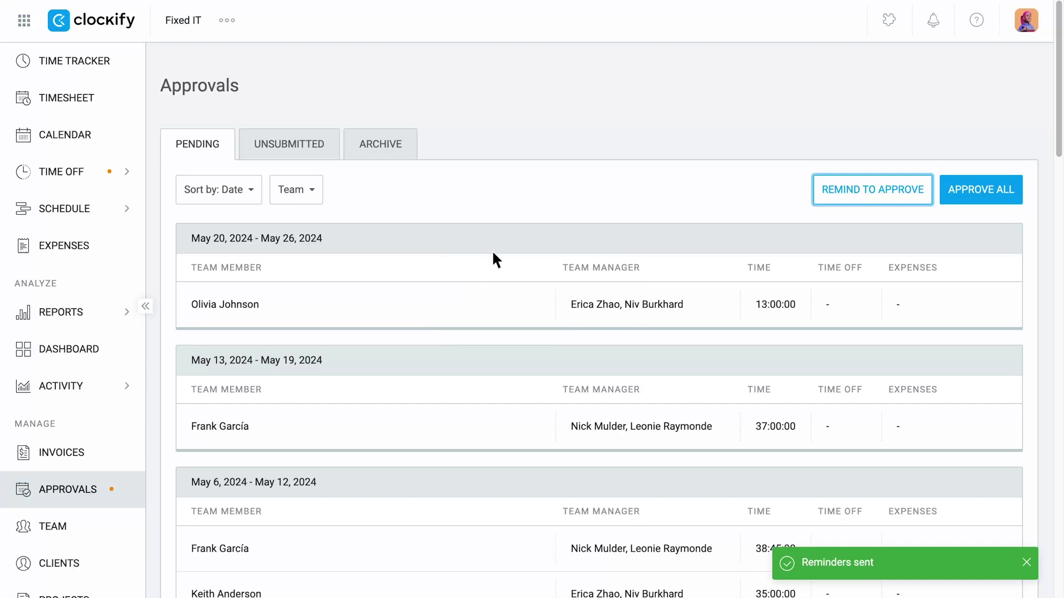
left_click(301, 145)
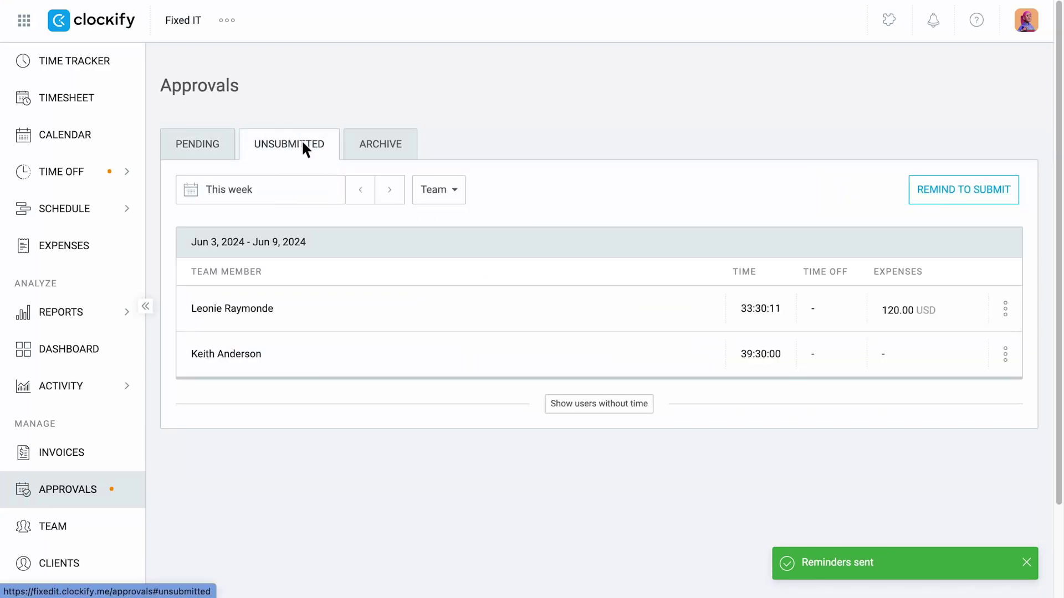
left_click(976, 194)
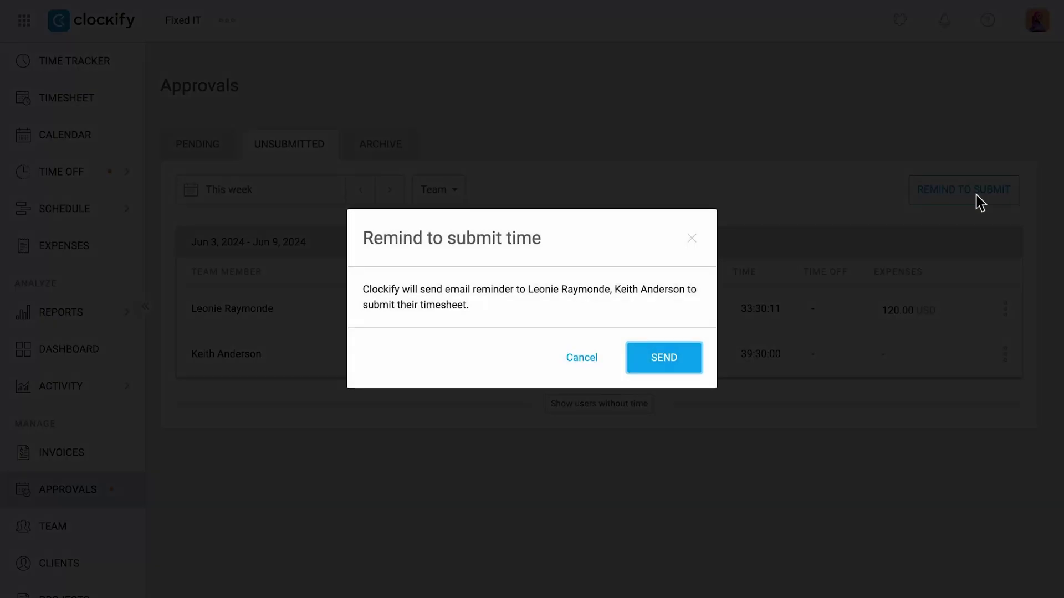
left_click(674, 360)
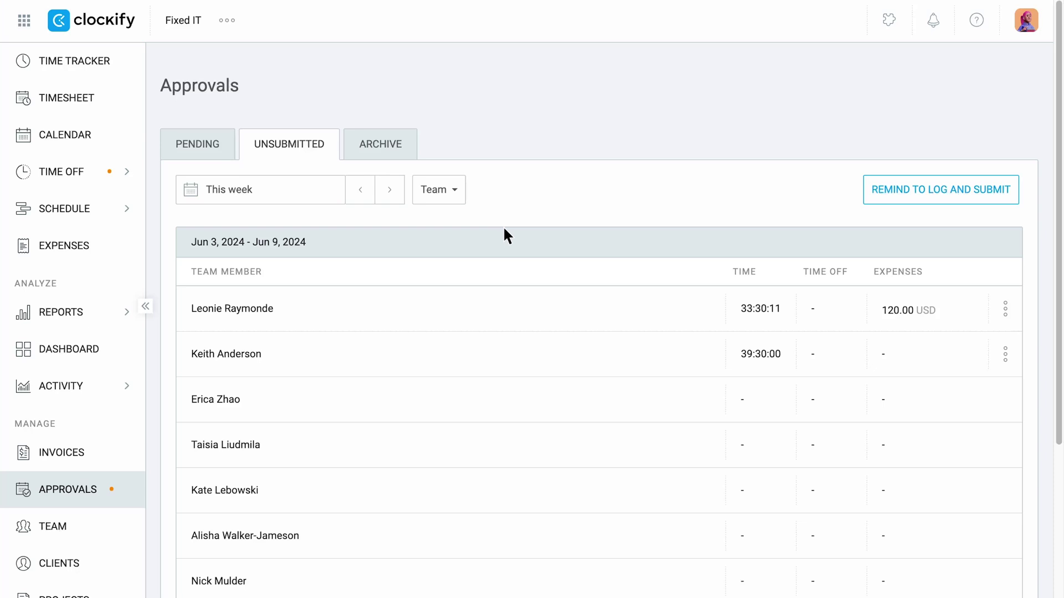
Step: Open the approved Mar 11–17 timesheet from the archived timesheets
left_click(394, 143)
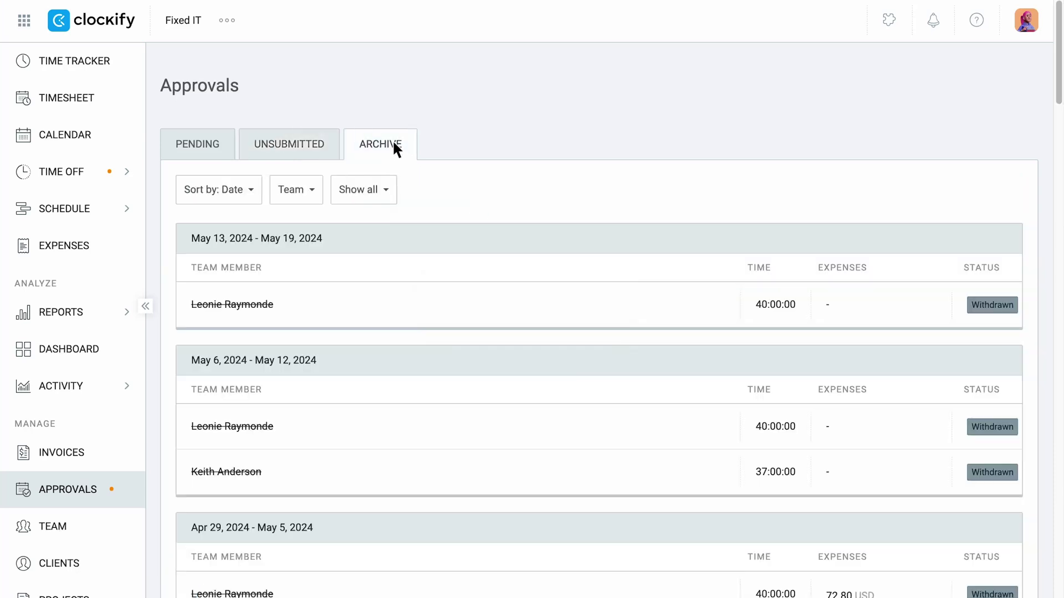
scroll(394, 143, "down", 1)
scroll(393, 145, "down", 10)
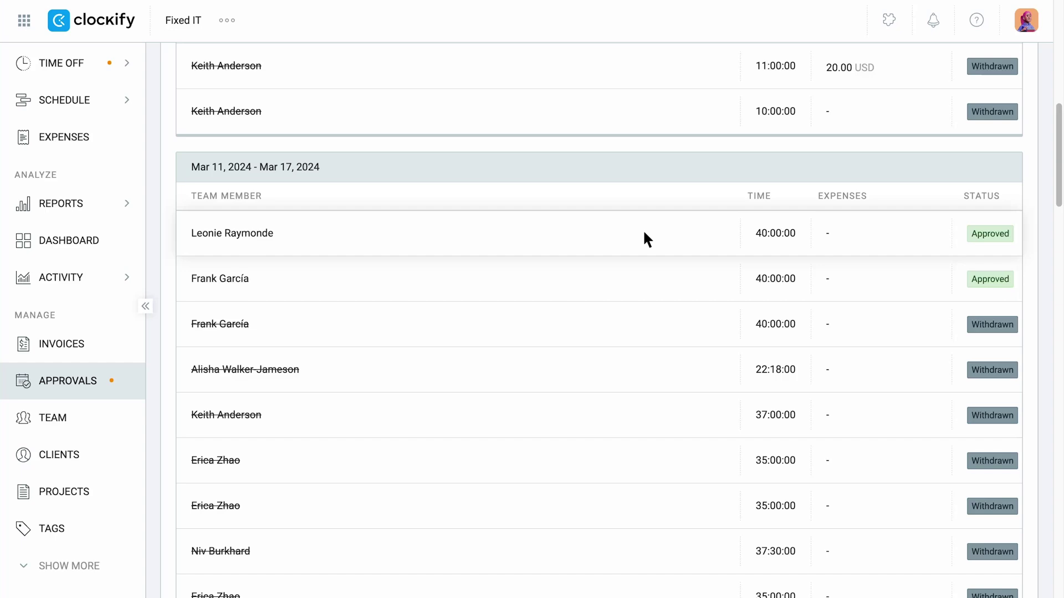
left_click(644, 233)
Step: Withdraw the timesheet's approval with the note 'I'm overtime' and bring up the workspace options
scroll(643, 233, "down", 7)
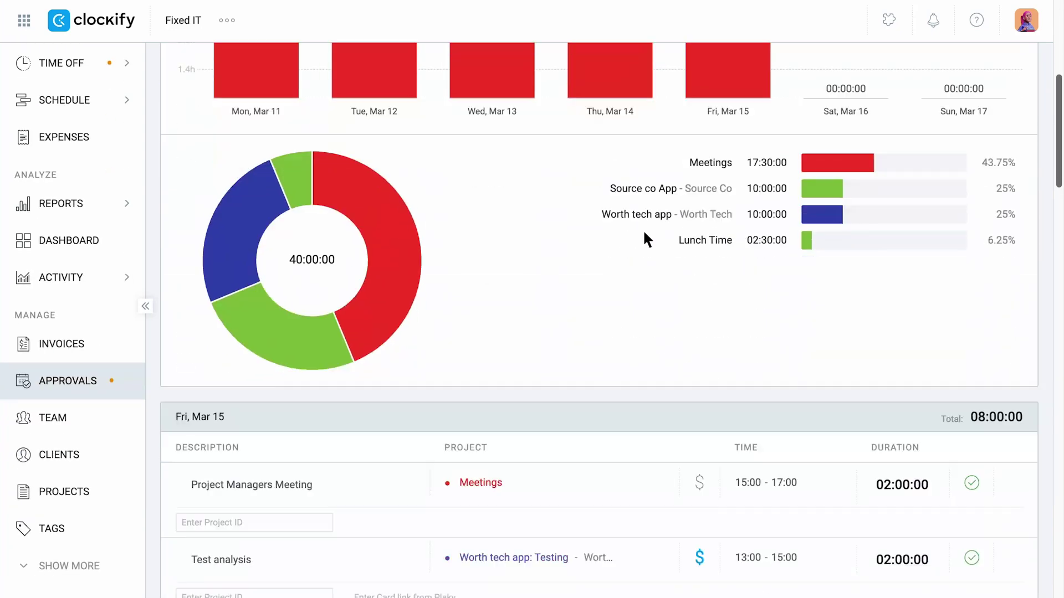
scroll(644, 233, "down", 2)
scroll(644, 232, "up", 10)
left_click(970, 111)
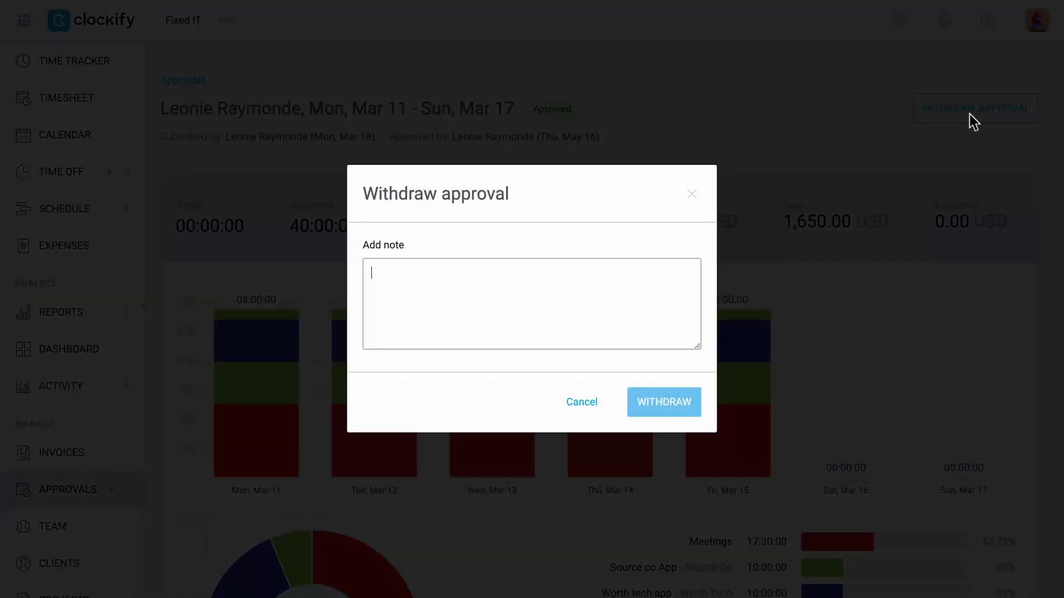
type("I'm overtime")
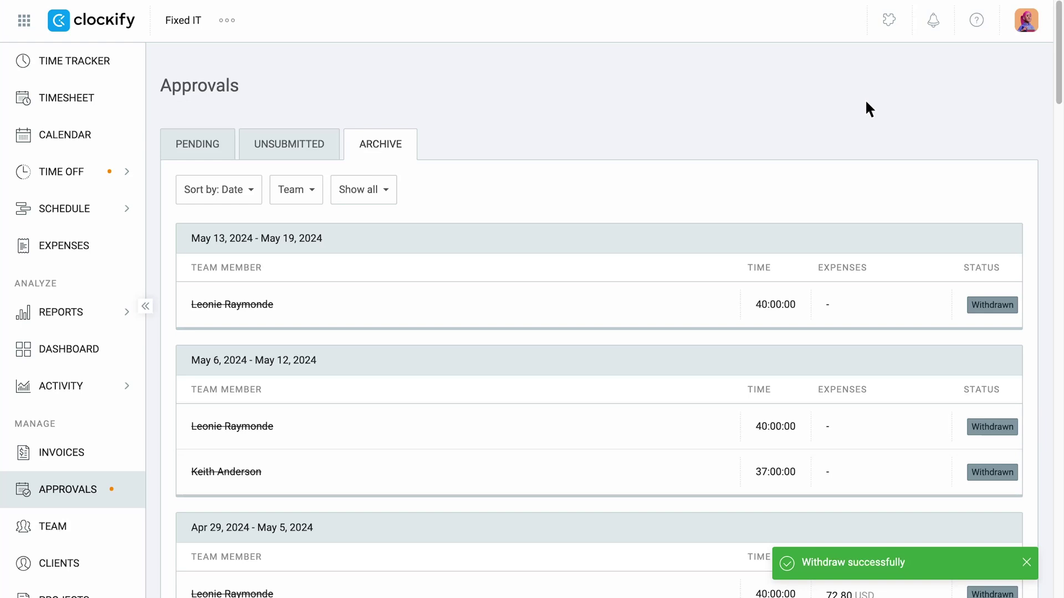
left_click(227, 20)
Step: Open the Audit Log filters in Workspace settings and set the date range 01/04/2024–01/05/2024
left_click(288, 54)
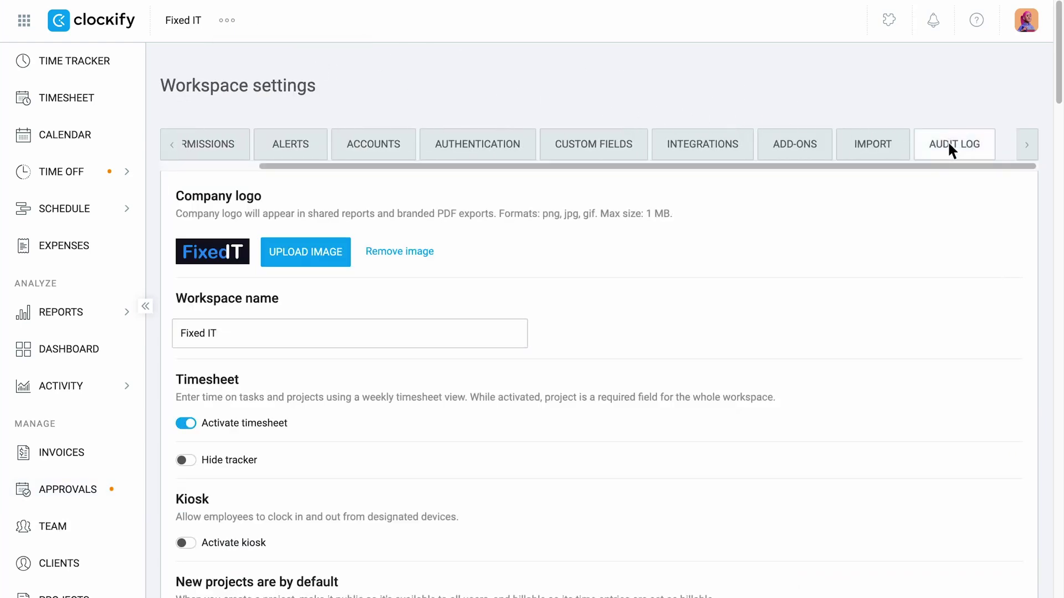
left_click(949, 144)
left_click(234, 209)
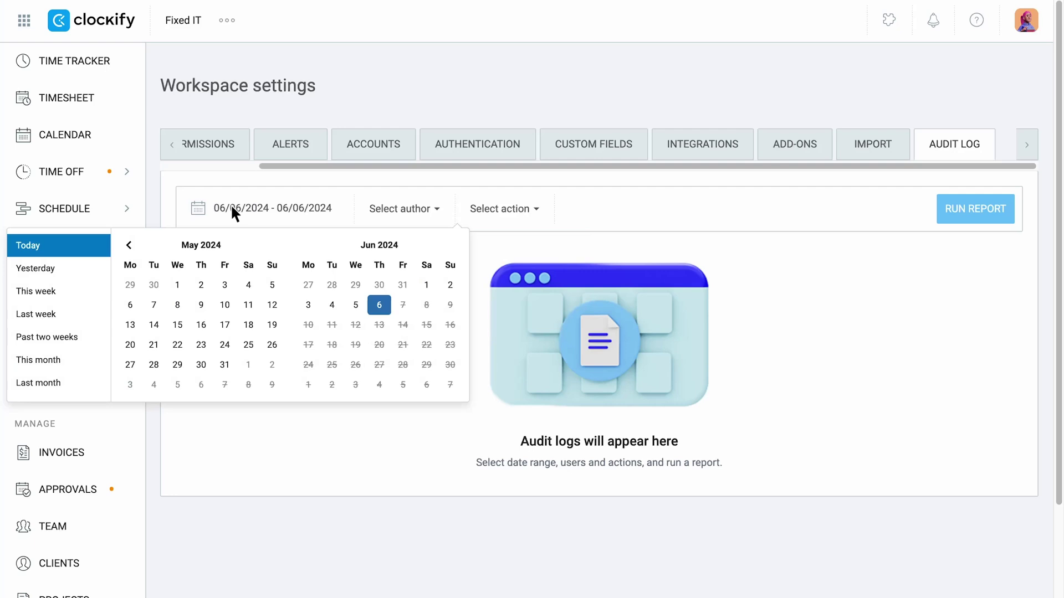
left_click(129, 245)
left_click(129, 305)
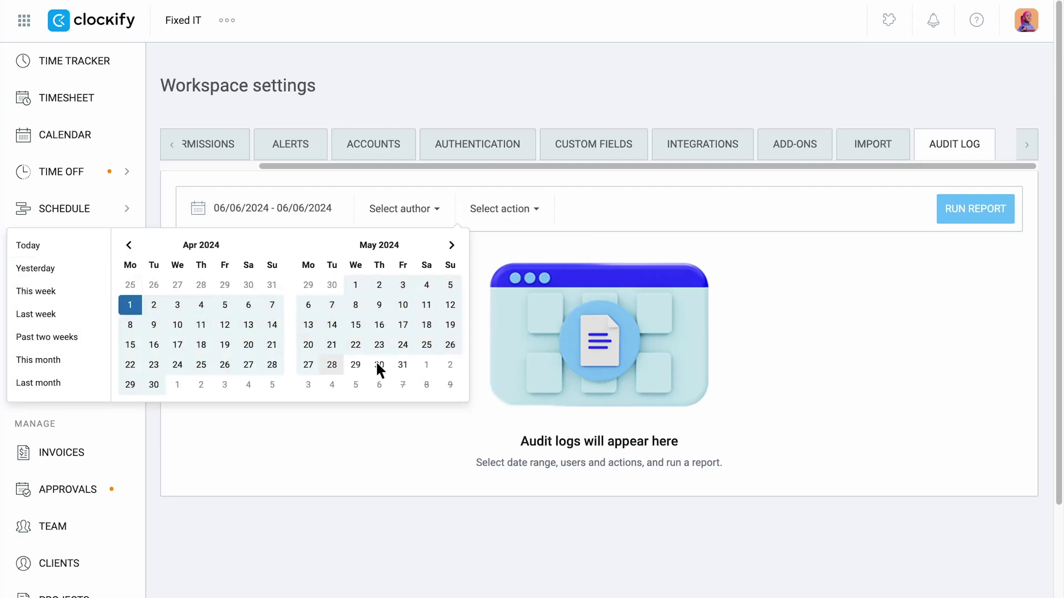
left_click(403, 364)
Step: Limit the audit log report to two authors
left_click(420, 207)
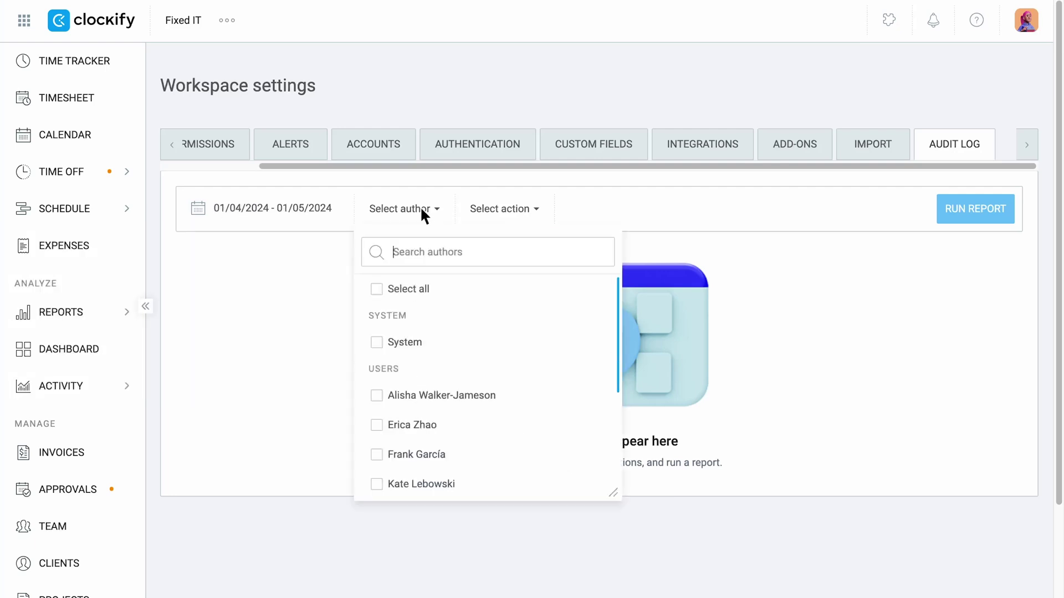
scroll(449, 399, "down", 2)
left_click(456, 411)
left_click(448, 383)
Step: Include Created time (import), Created time (for other) and Updated time (personal) actions
left_click(483, 208)
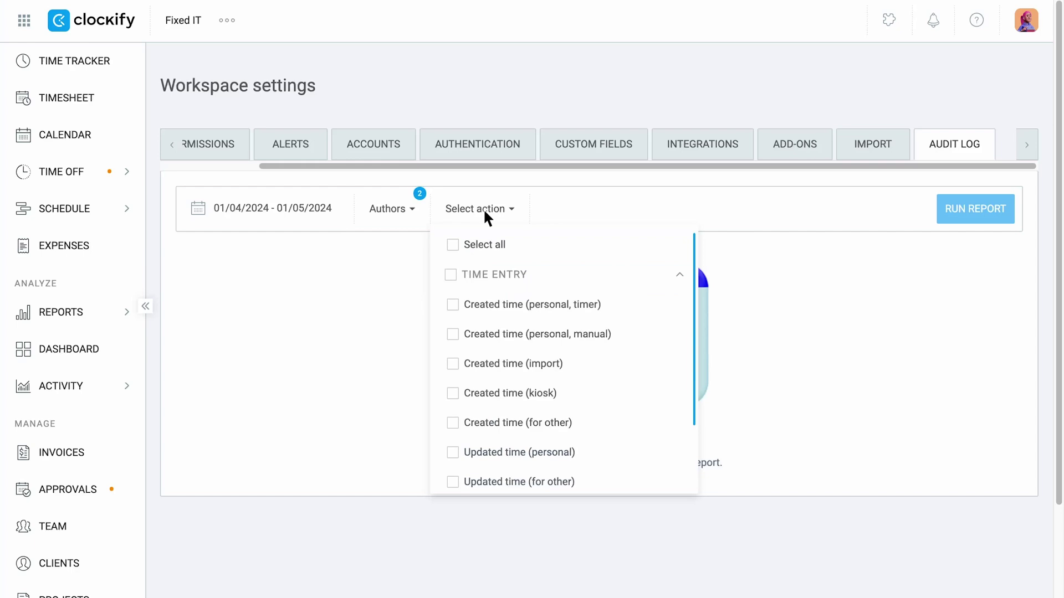
left_click(580, 362)
scroll(581, 363, "down", 1)
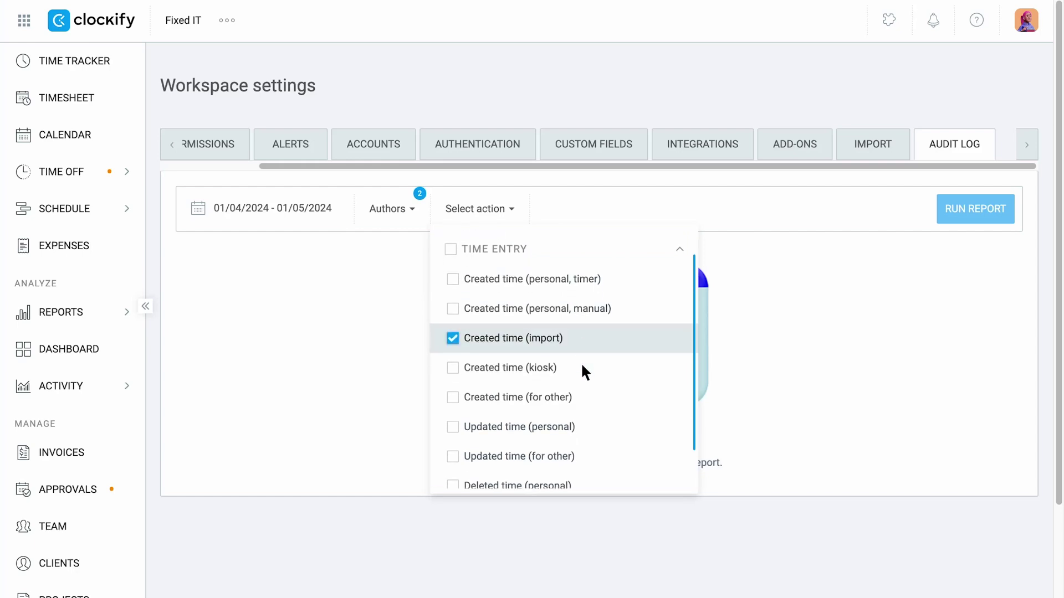
left_click(597, 396)
left_click(596, 427)
left_click(767, 335)
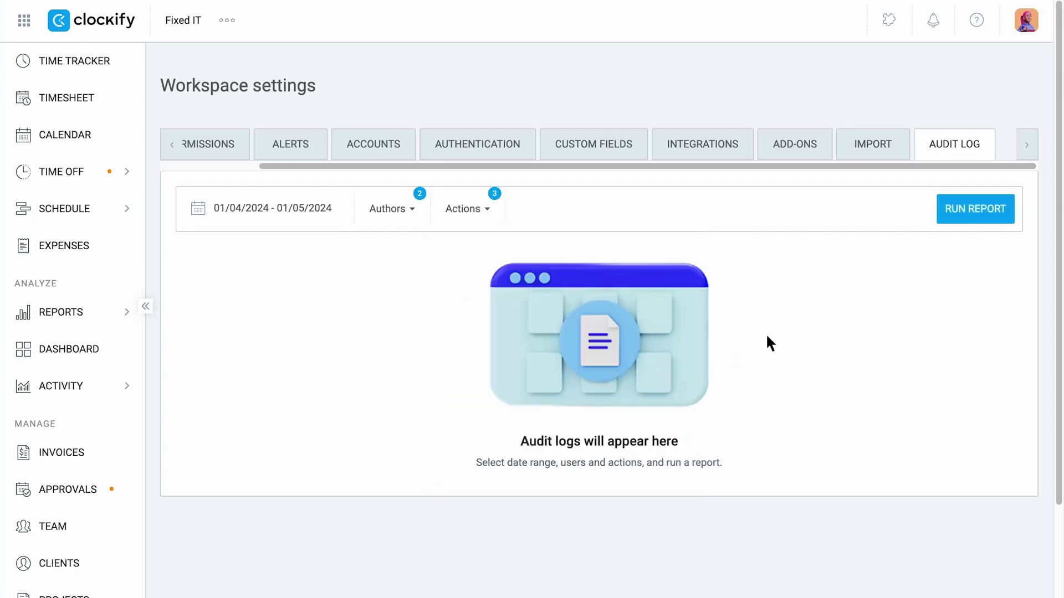
Step: Run the filtered audit log report and expand the first log entry's details
left_click(987, 212)
left_click(200, 340)
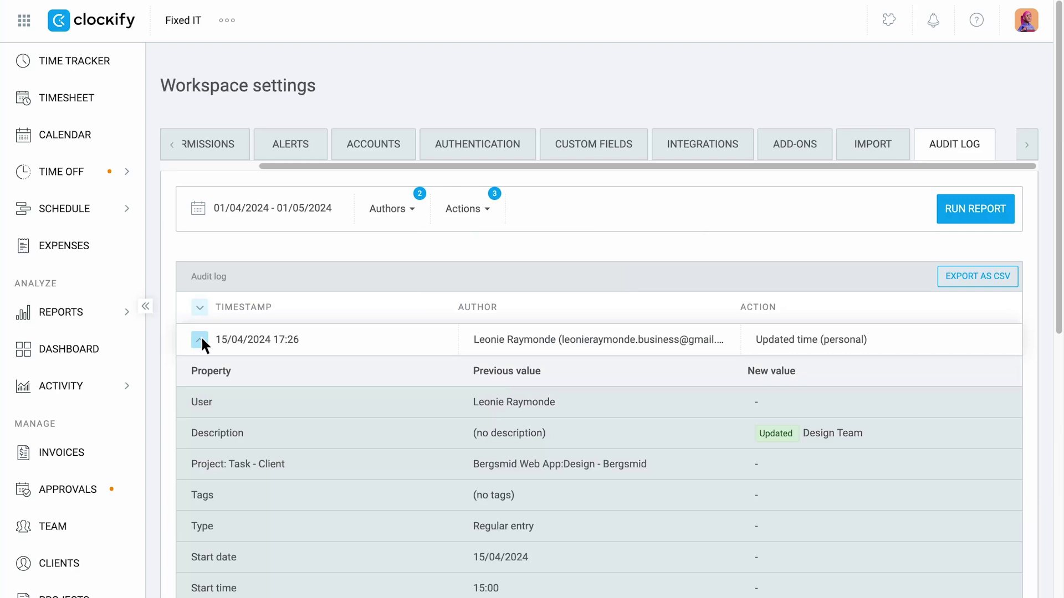
scroll(200, 339, "down", 5)
scroll(200, 340, "up", 5)
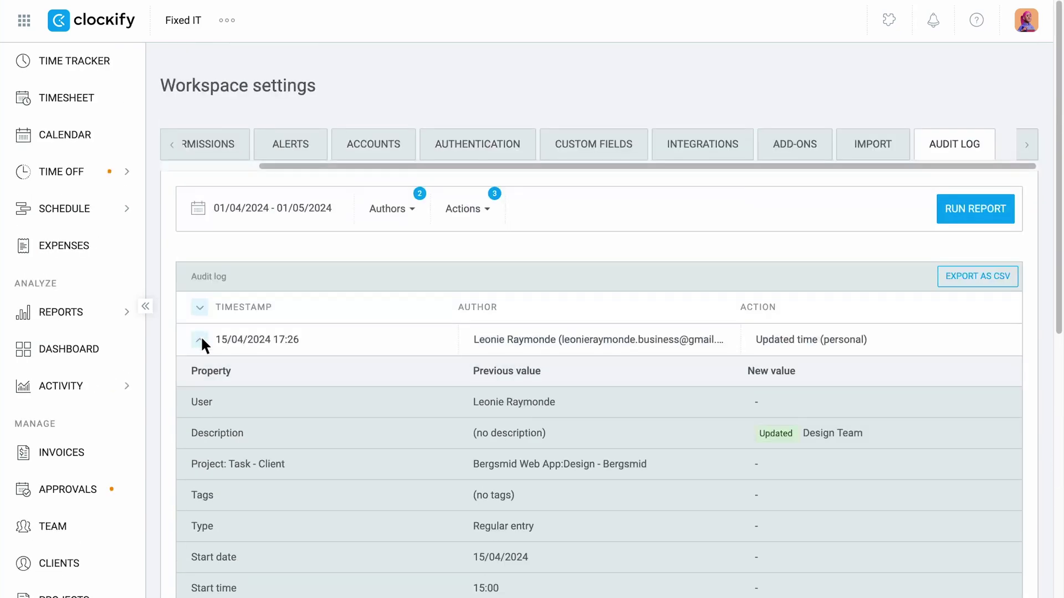
Step: Choose Export as CSV above the audit log table to get the export confirmation
left_click(984, 276)
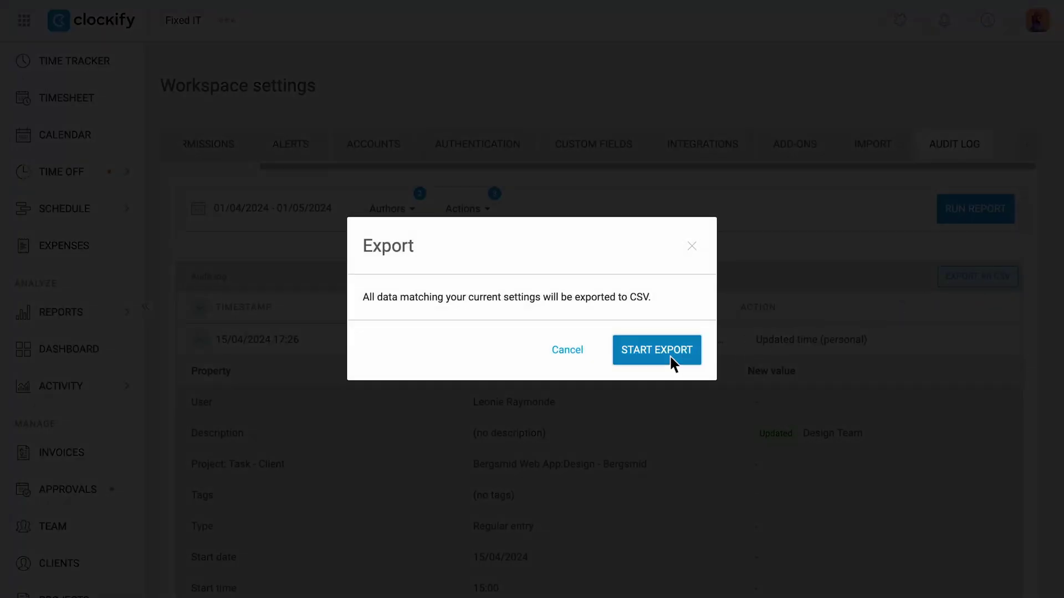